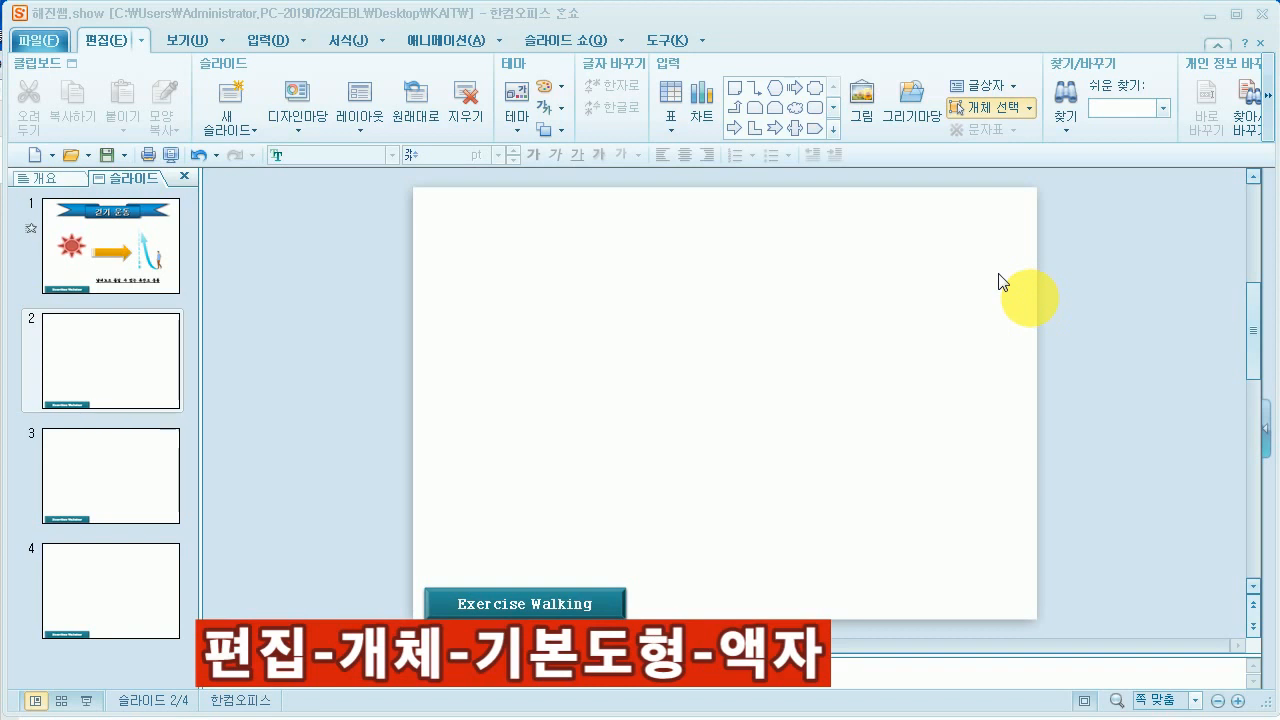
# Draw a frame (액자) shape about 214 mm wide and 24 mm high near the upper edge of slide 2
pyautogui.click(833, 130)
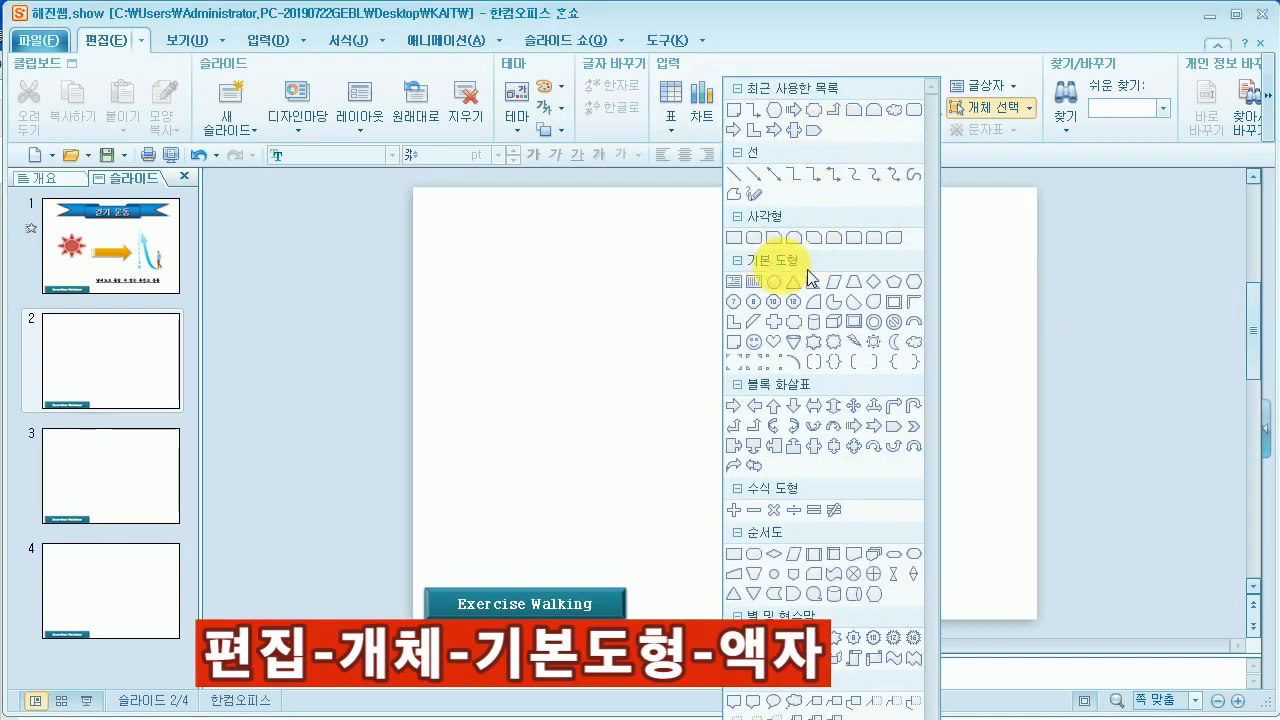
pyautogui.click(898, 302)
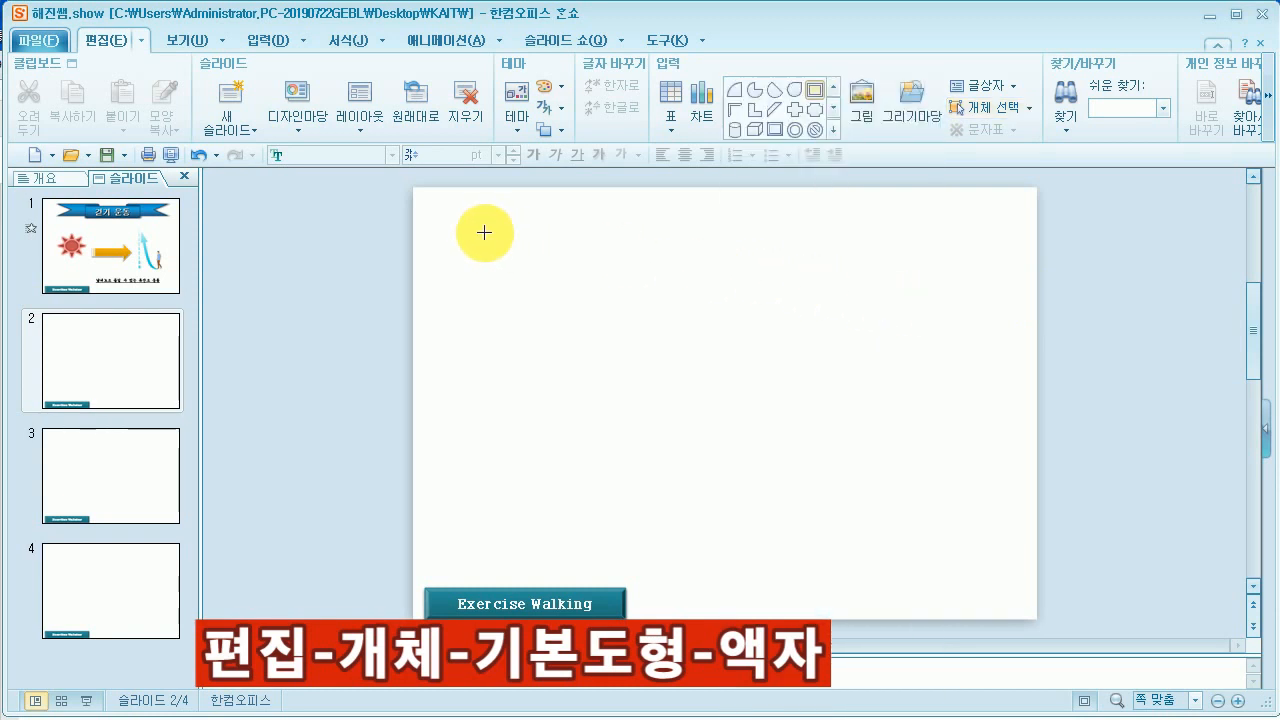
pyautogui.moveTo(490, 233)
pyautogui.mouseDown()
pyautogui.moveTo(737, 275)
pyautogui.moveTo(967, 285)
pyautogui.mouseUp()
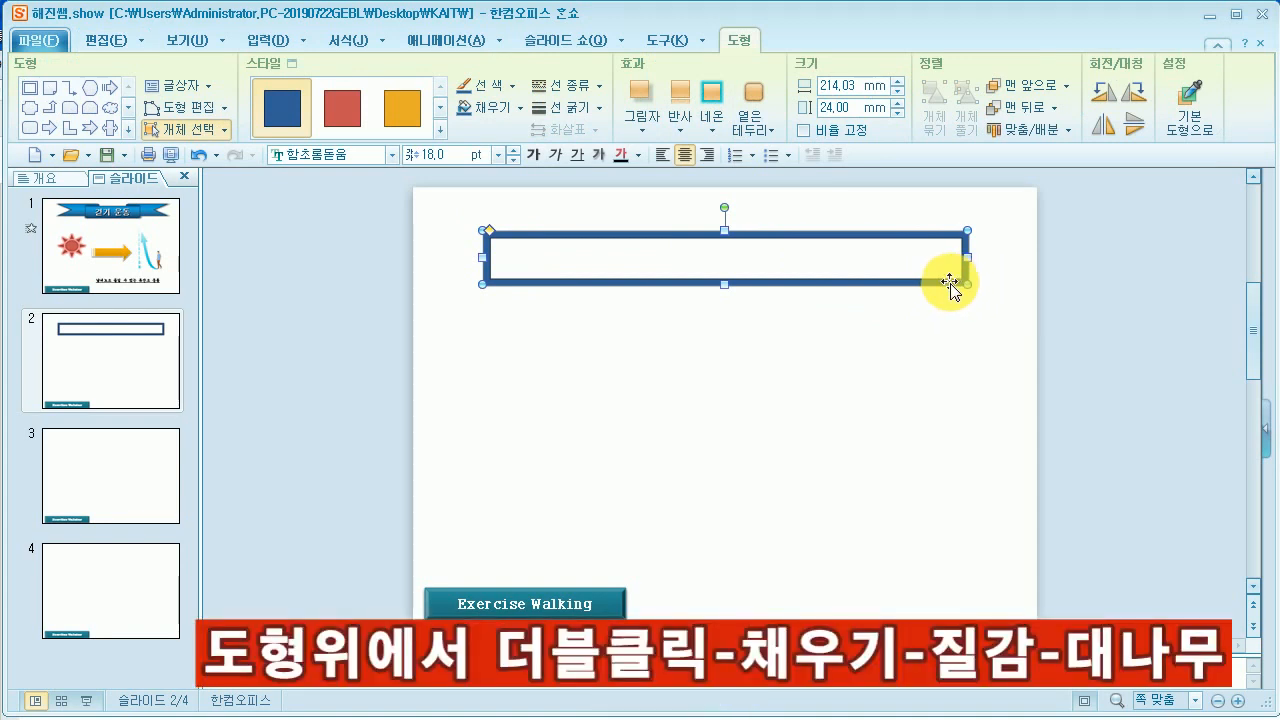
# Fill the frame shape on slide 2 with the bamboo (대나무) texture in its object properties
pyautogui.doubleClick(949, 283)
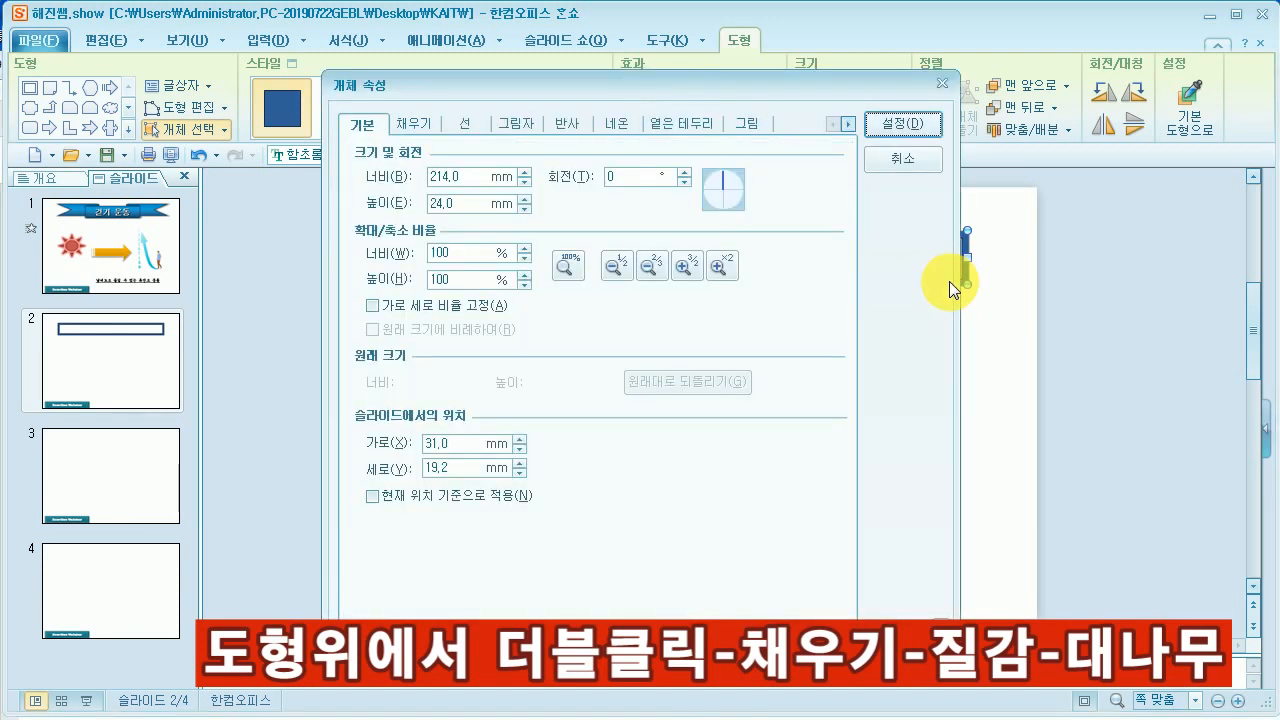
pyautogui.click(413, 123)
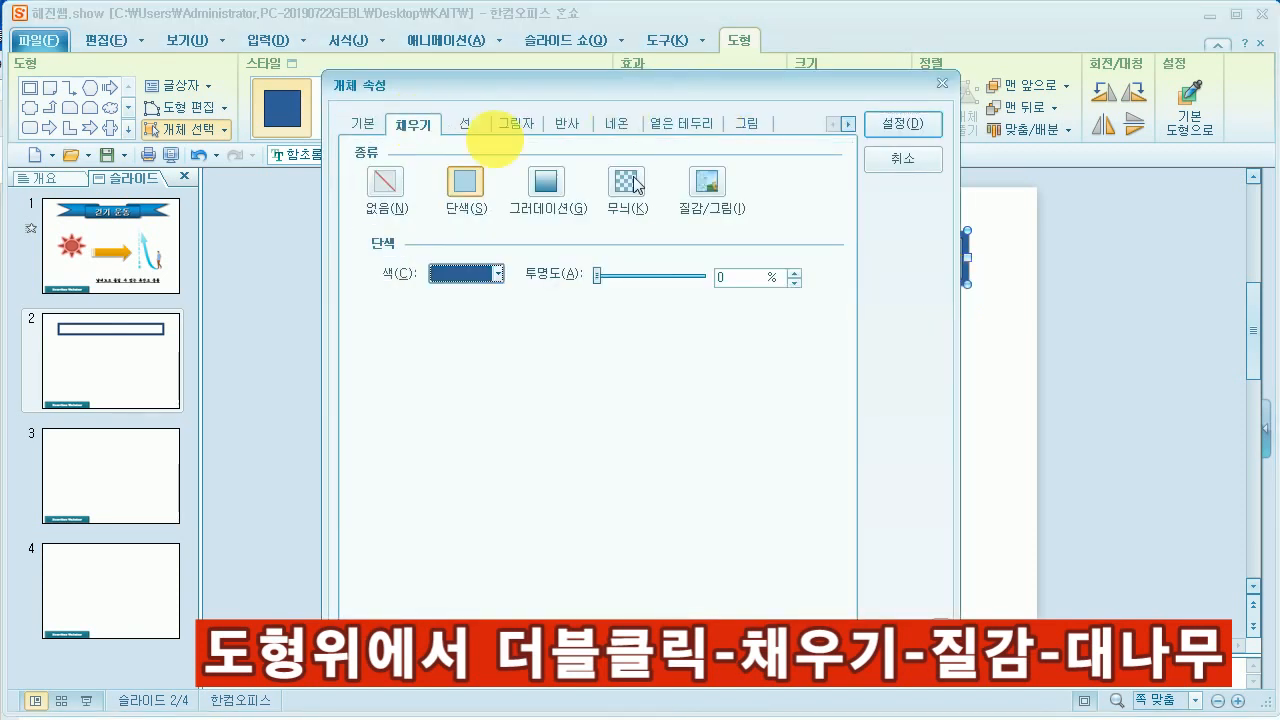
pyautogui.click(708, 188)
pyautogui.click(487, 268)
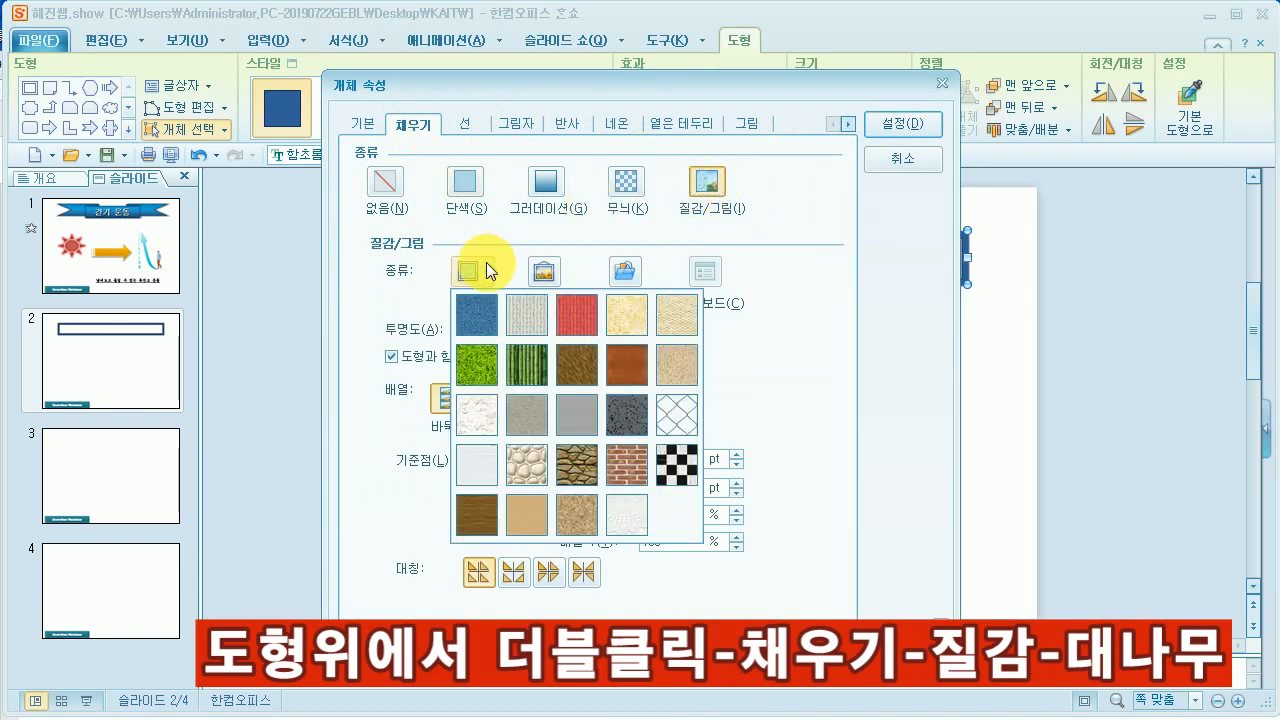
pyautogui.click(528, 374)
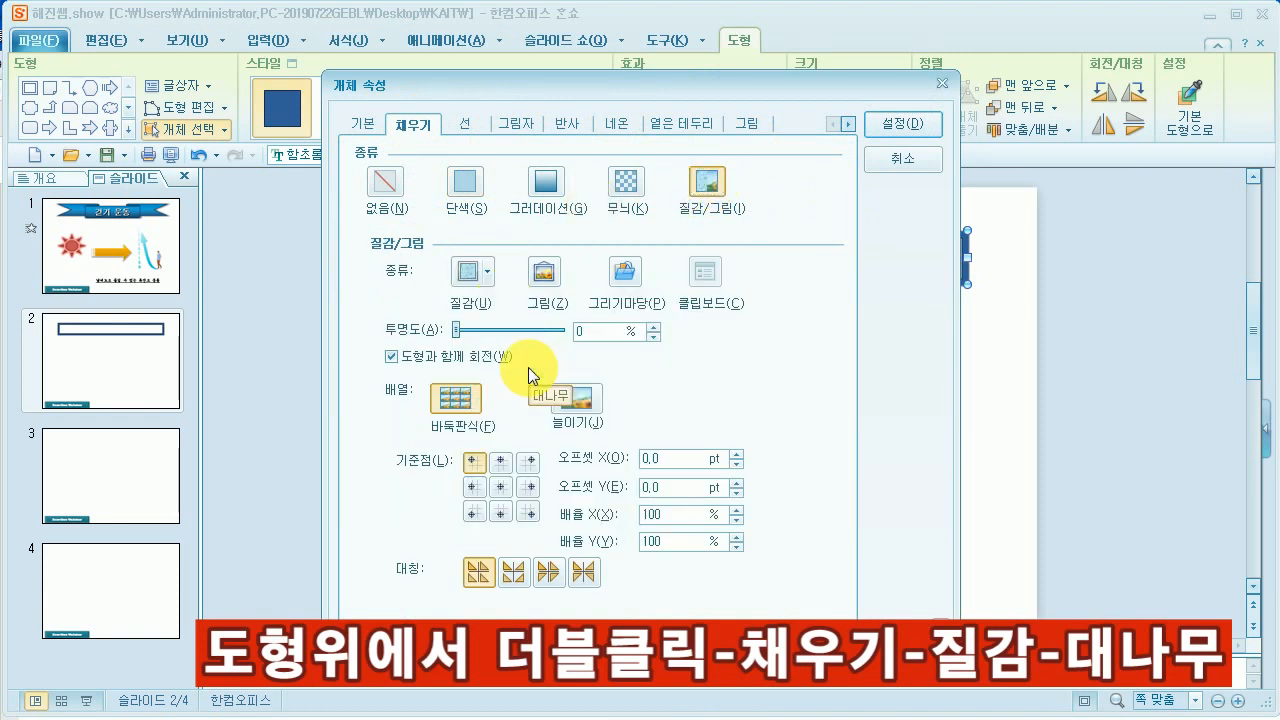
# Set the frame's outline to a solid green colour with the solid (실선) line type
pyautogui.click(472, 126)
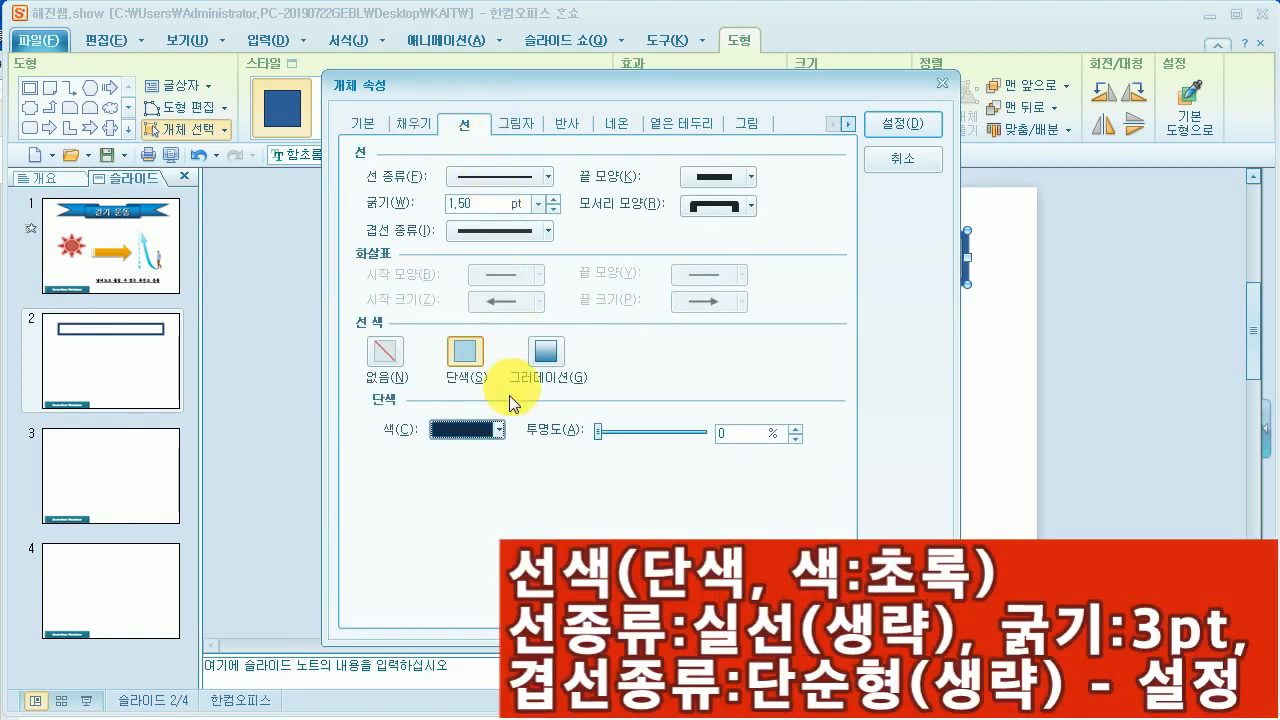
pyautogui.click(500, 430)
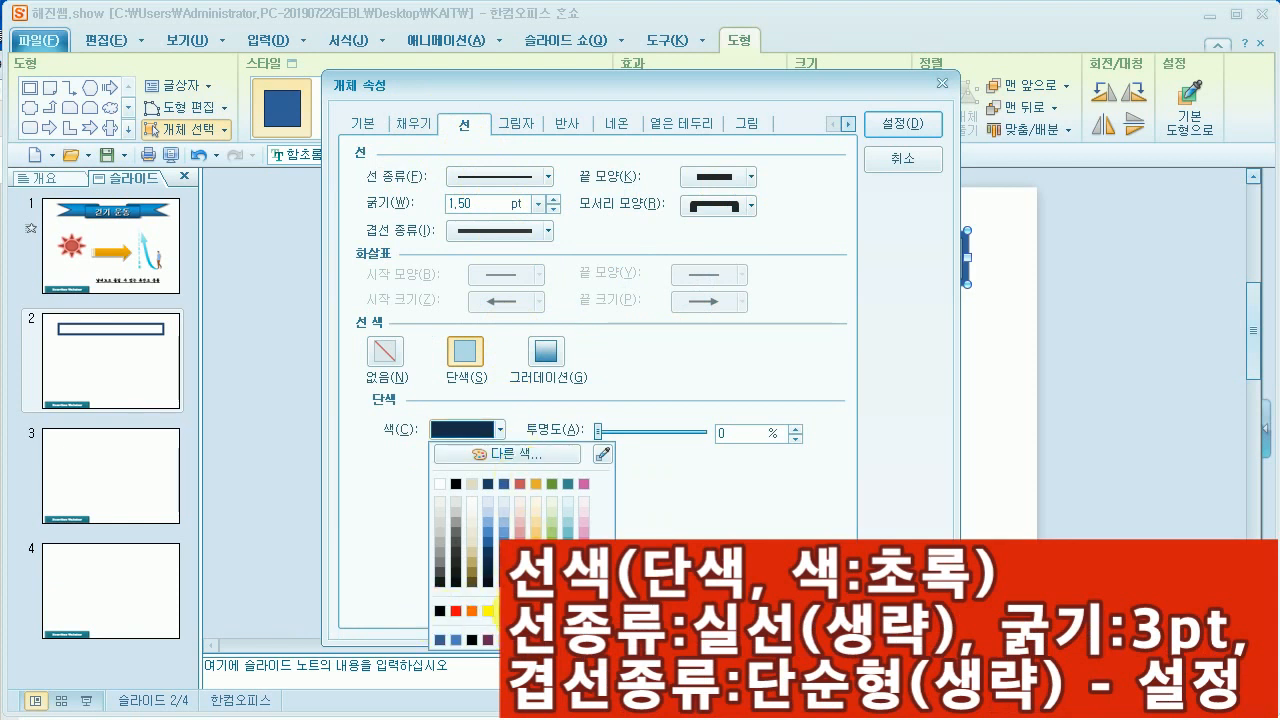
pyautogui.click(506, 611)
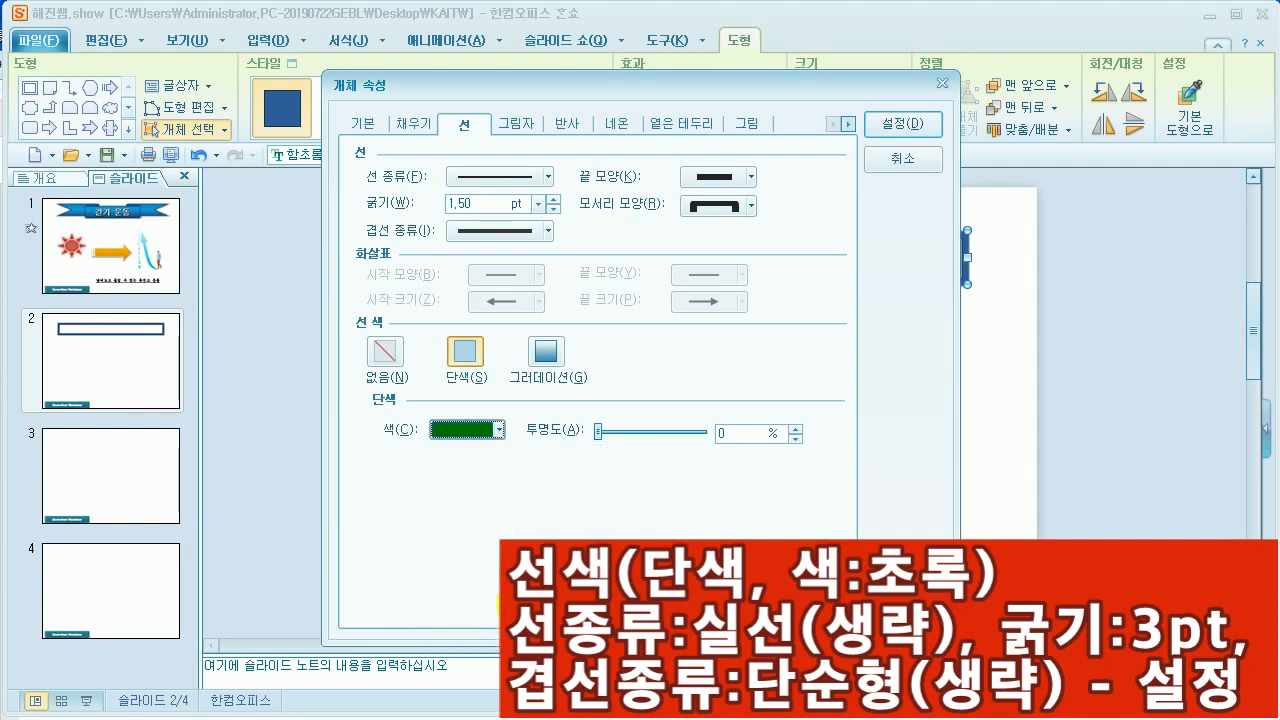
pyautogui.click(547, 176)
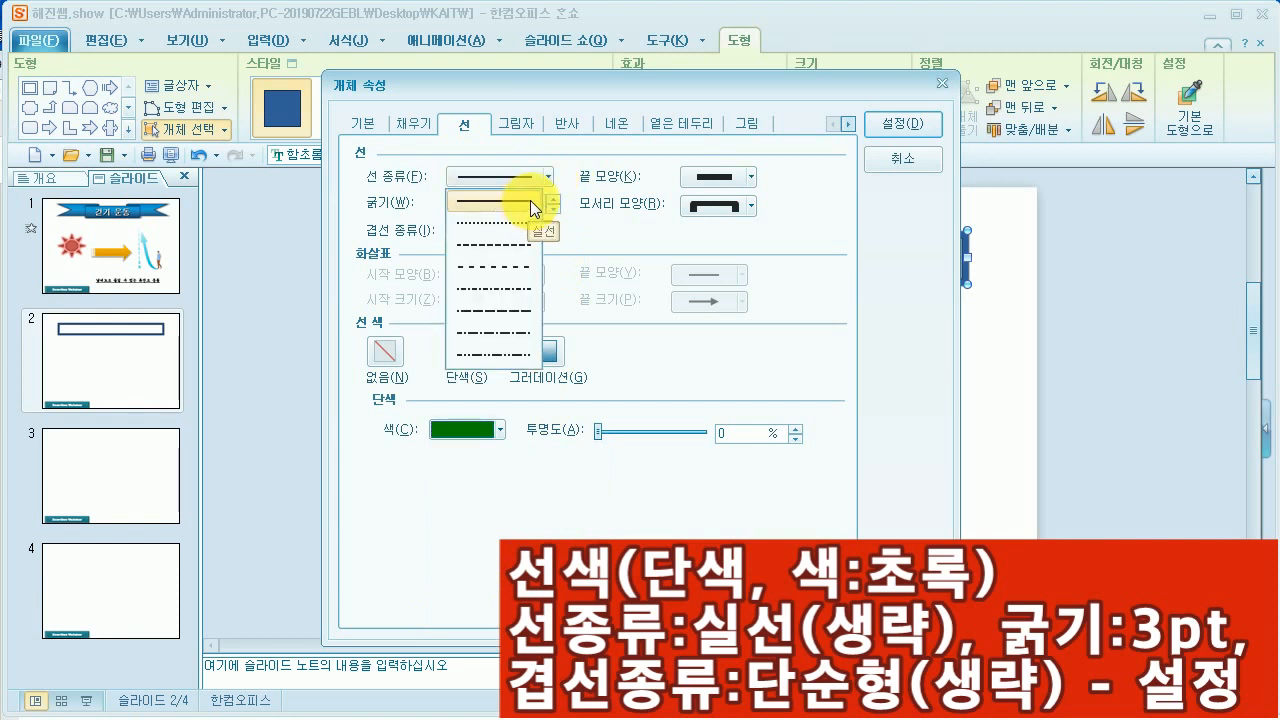
pyautogui.click(530, 200)
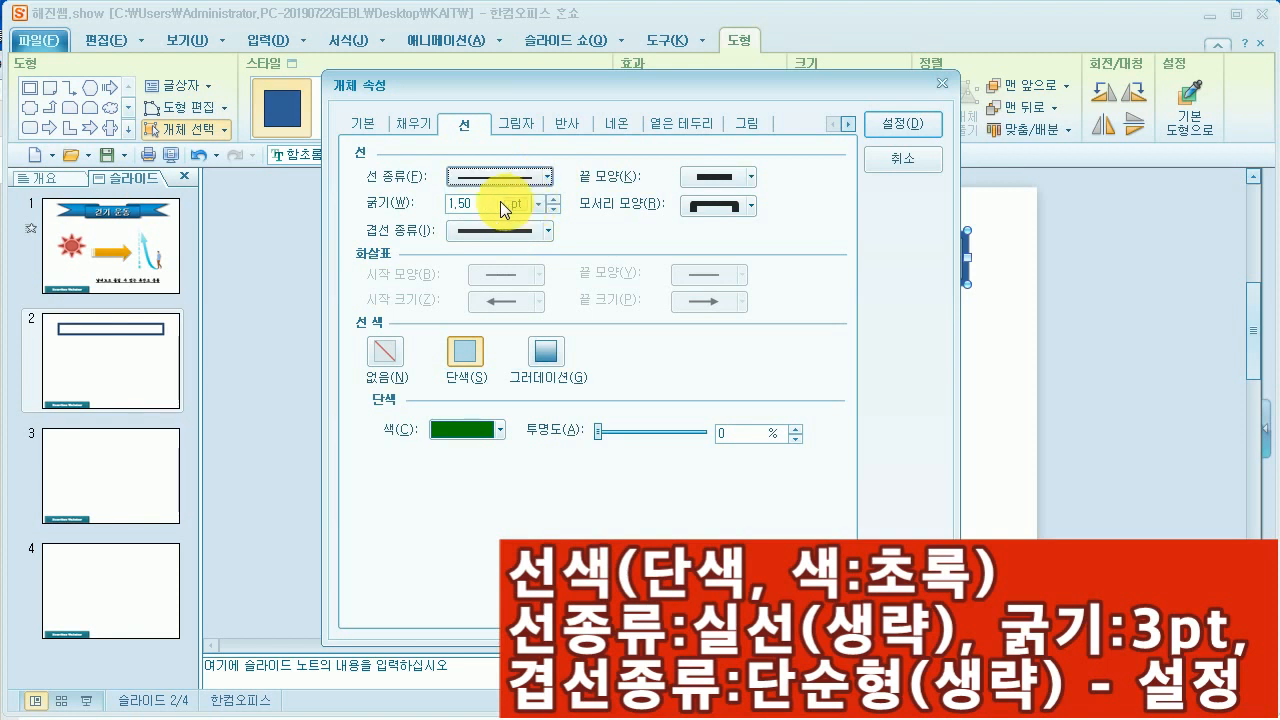
# Set the frame's outline thickness to 3 pt with the simple single compound style, and apply the properties
pyautogui.click(452, 203)
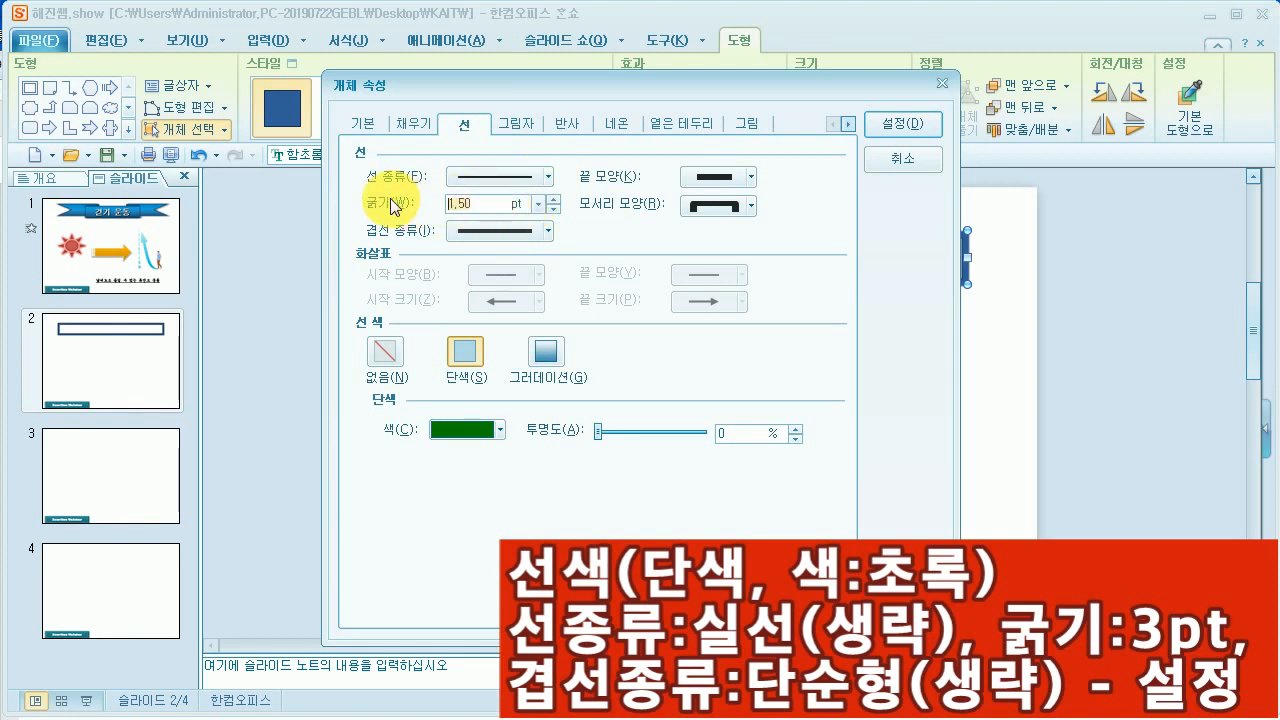
pyautogui.press('Delete')
pyautogui.press('Delete')
pyautogui.press('Delete')
pyautogui.press('Delete')
pyautogui.write('3')
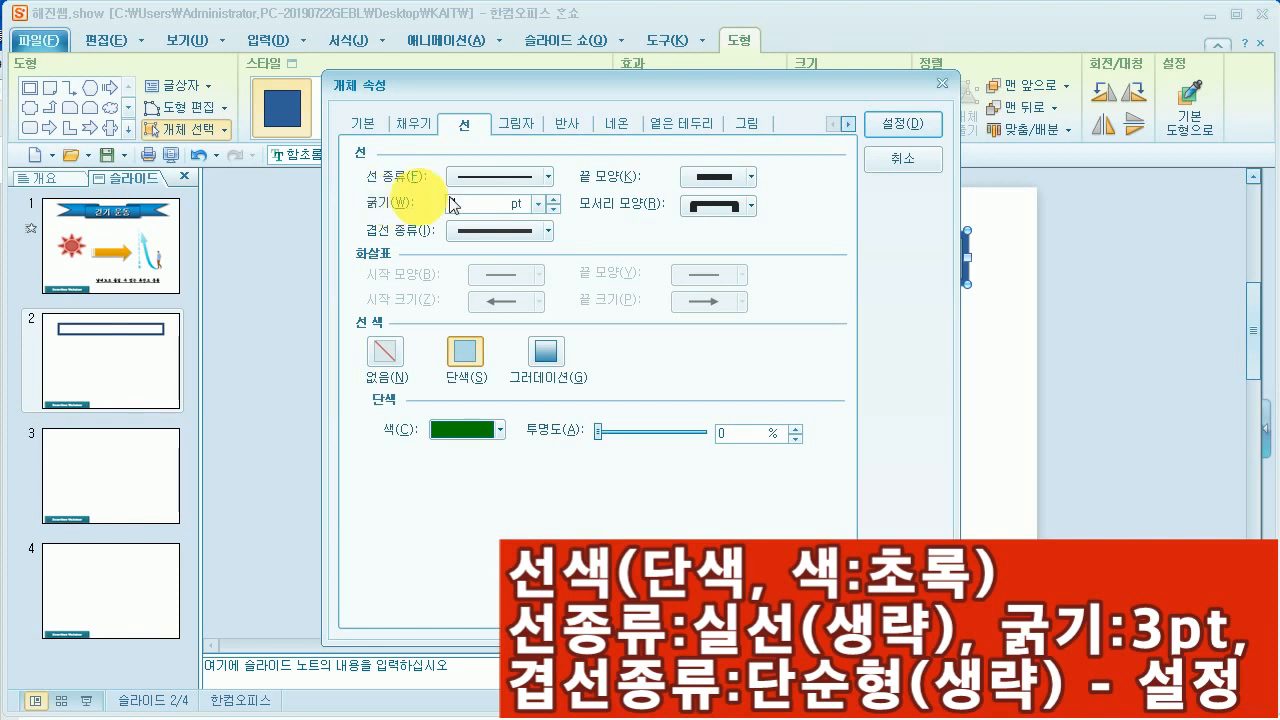
pyautogui.click(549, 231)
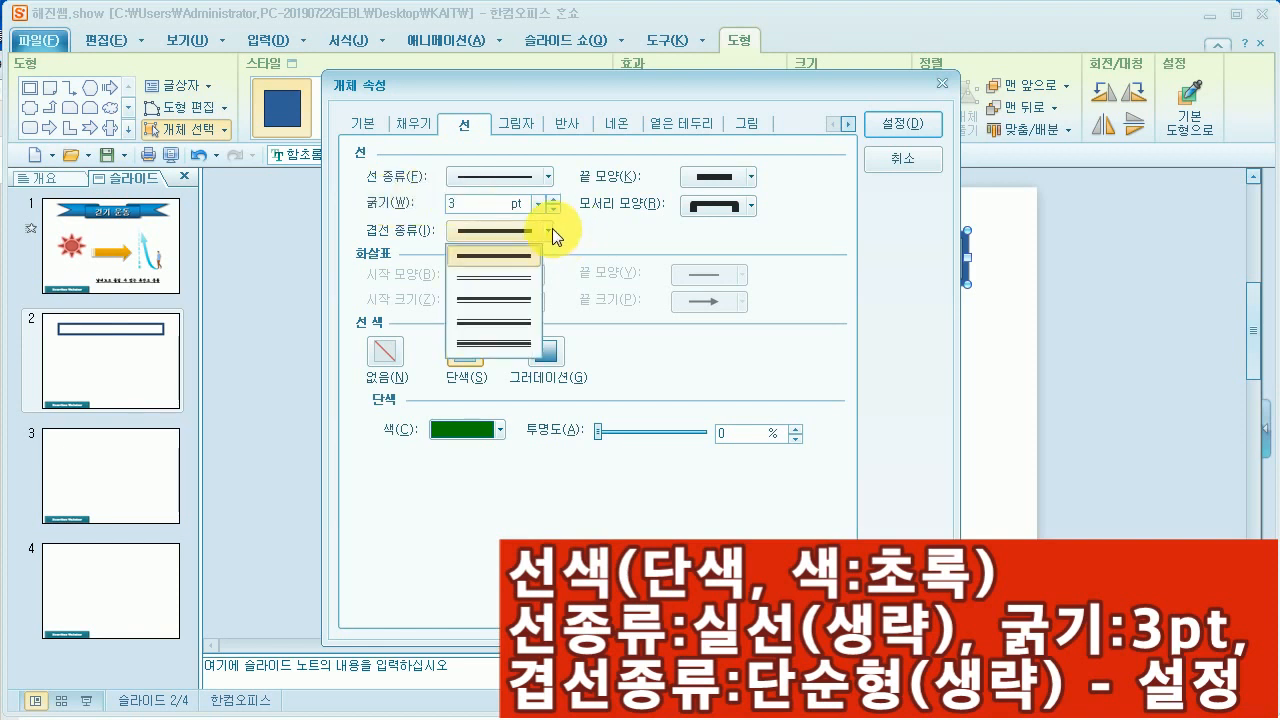
pyautogui.click(506, 253)
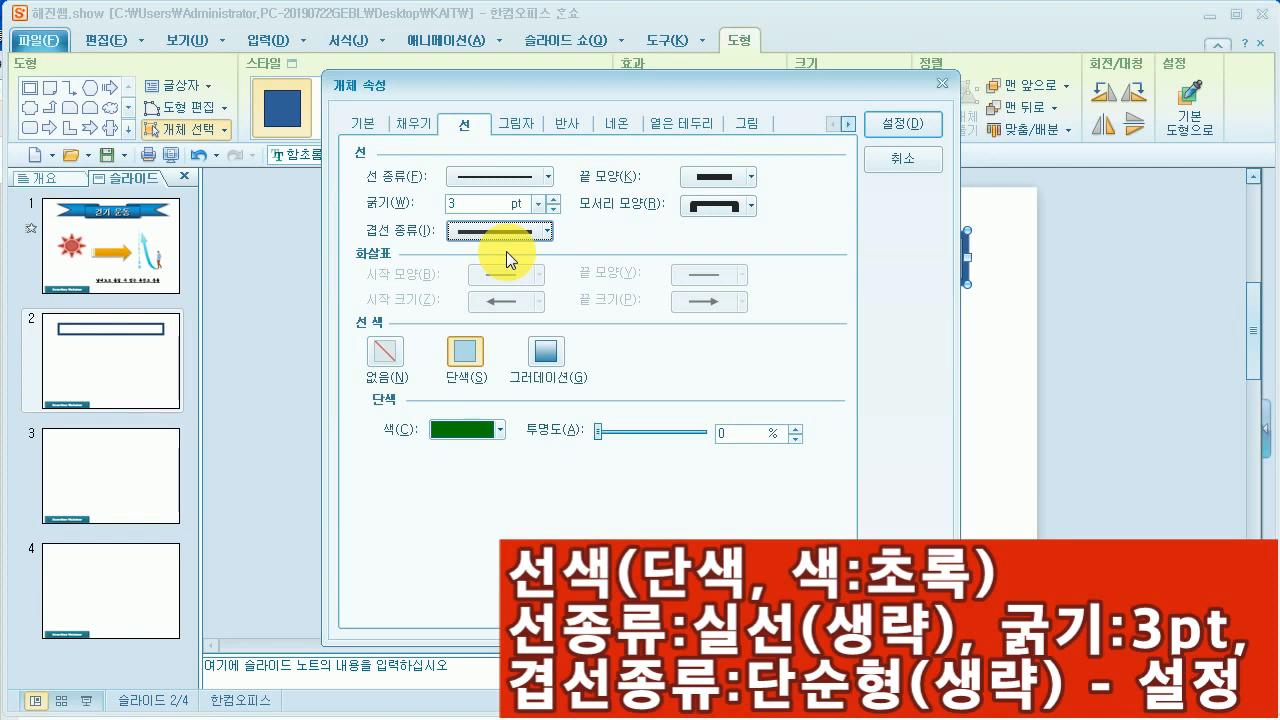
pyautogui.click(888, 130)
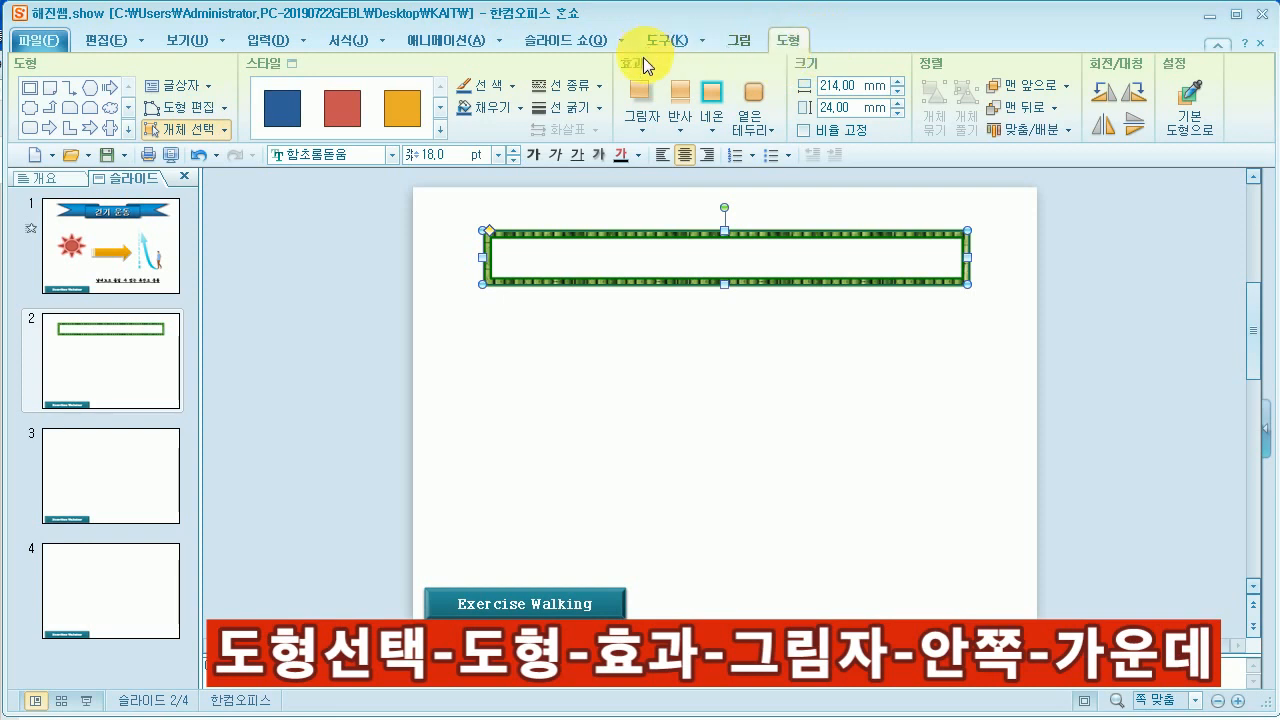
# Apply an inner centre (안쪽 가운데) shadow and the green accent 4, 5 pt neon effect to the frame
pyautogui.click(656, 128)
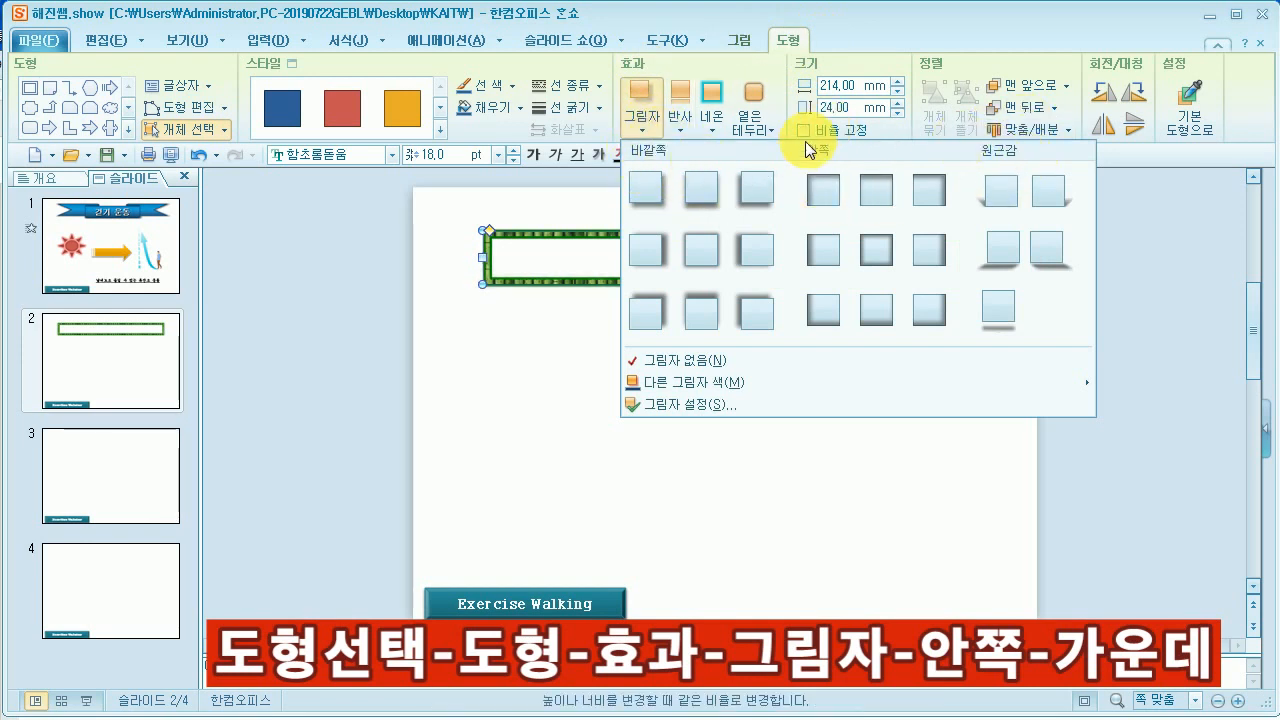
pyautogui.click(880, 250)
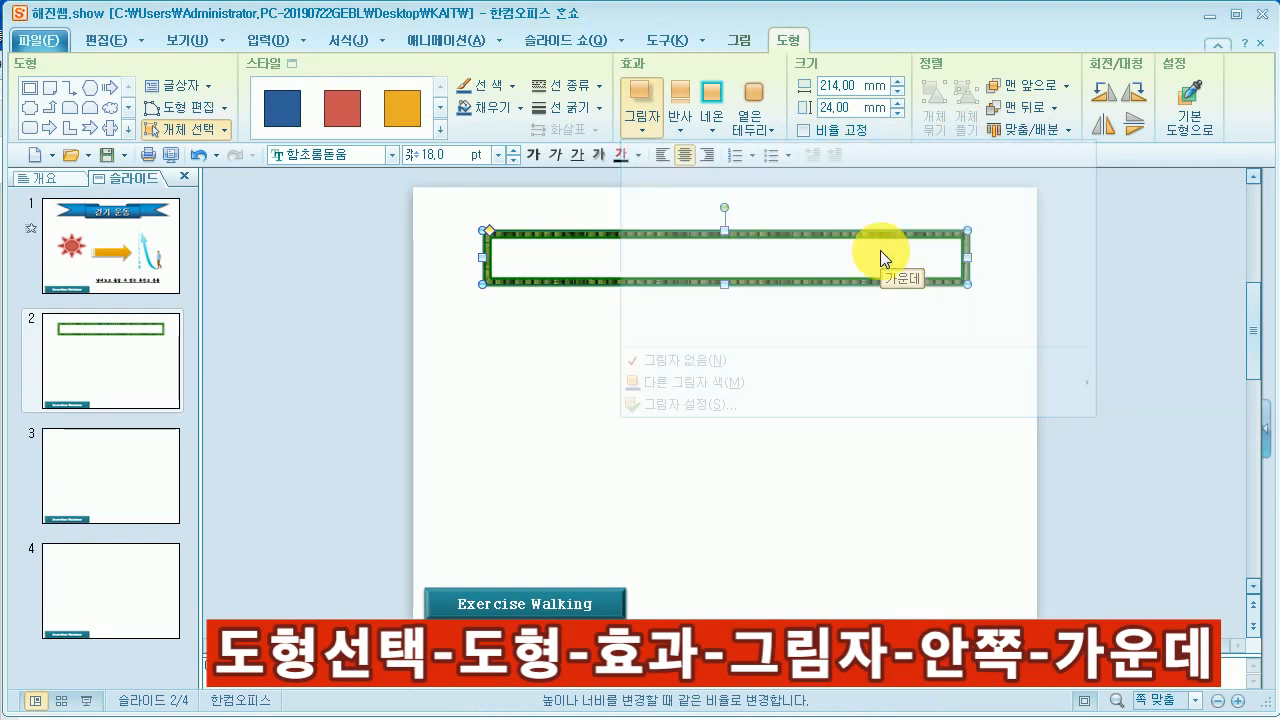
pyautogui.click(718, 123)
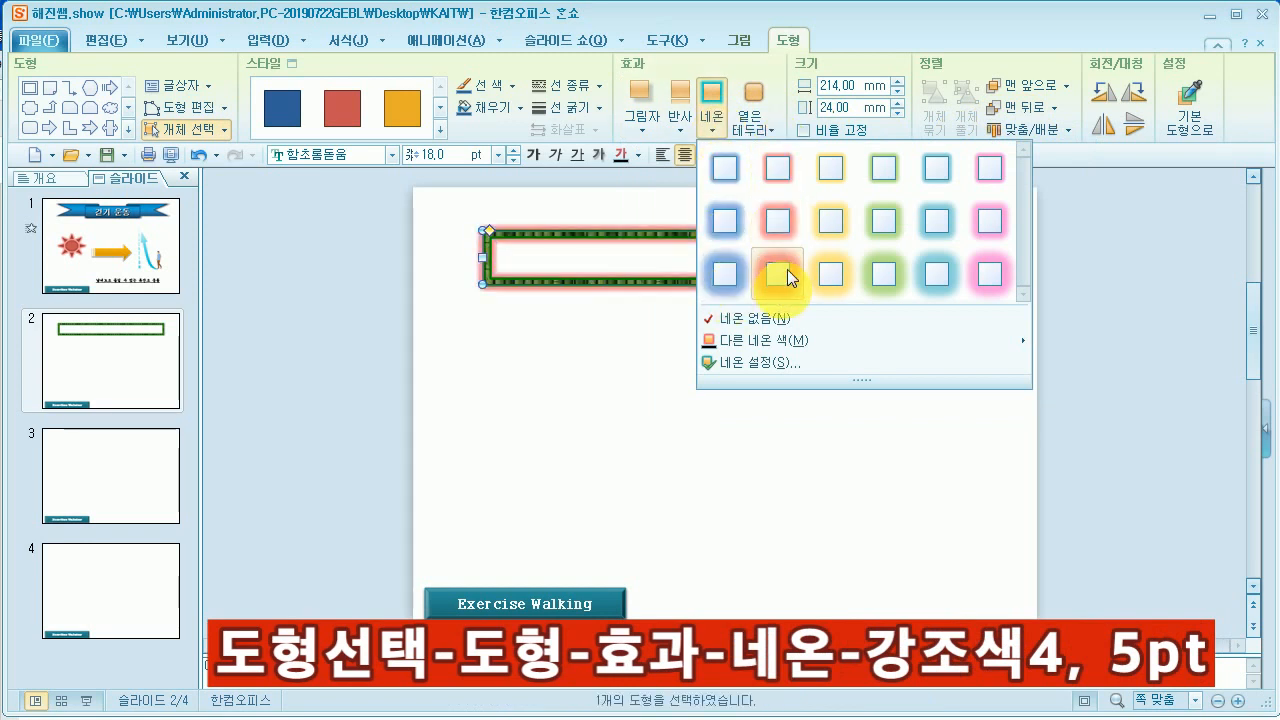
pyautogui.click(877, 160)
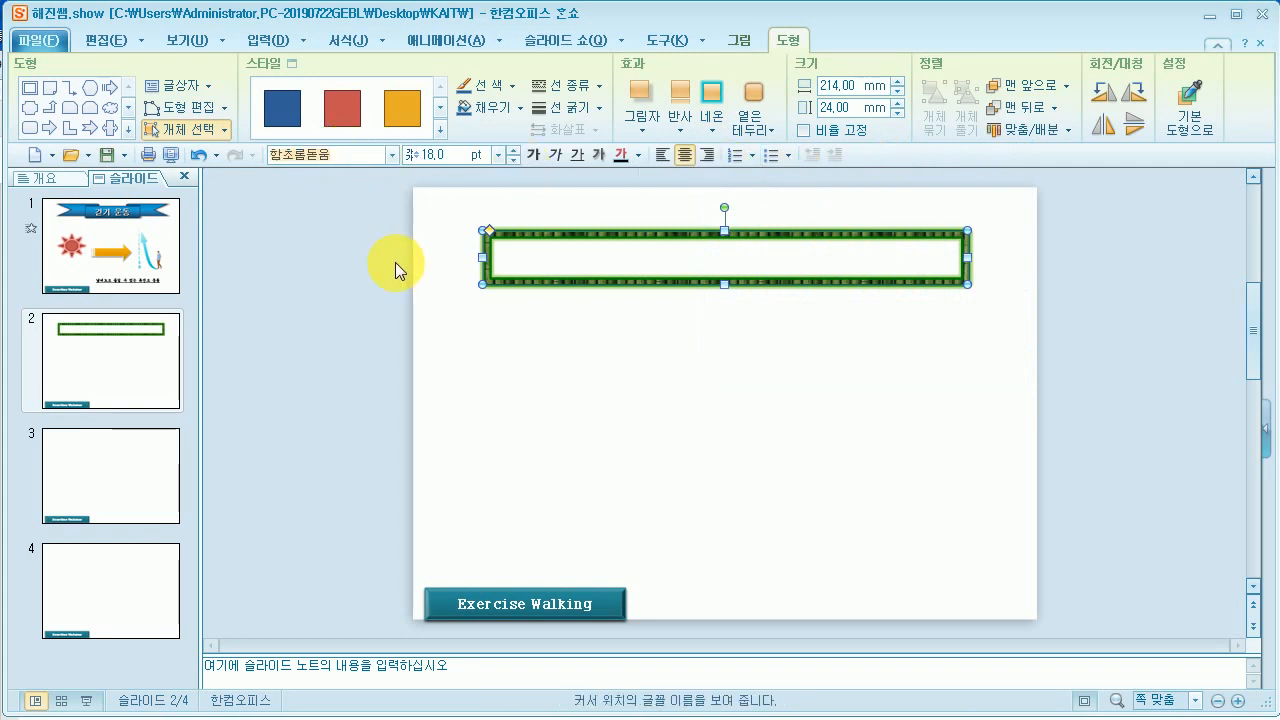
# Set the frame's text font to 휴먼옛체 at 36 pt
pyautogui.write('ㅎ')
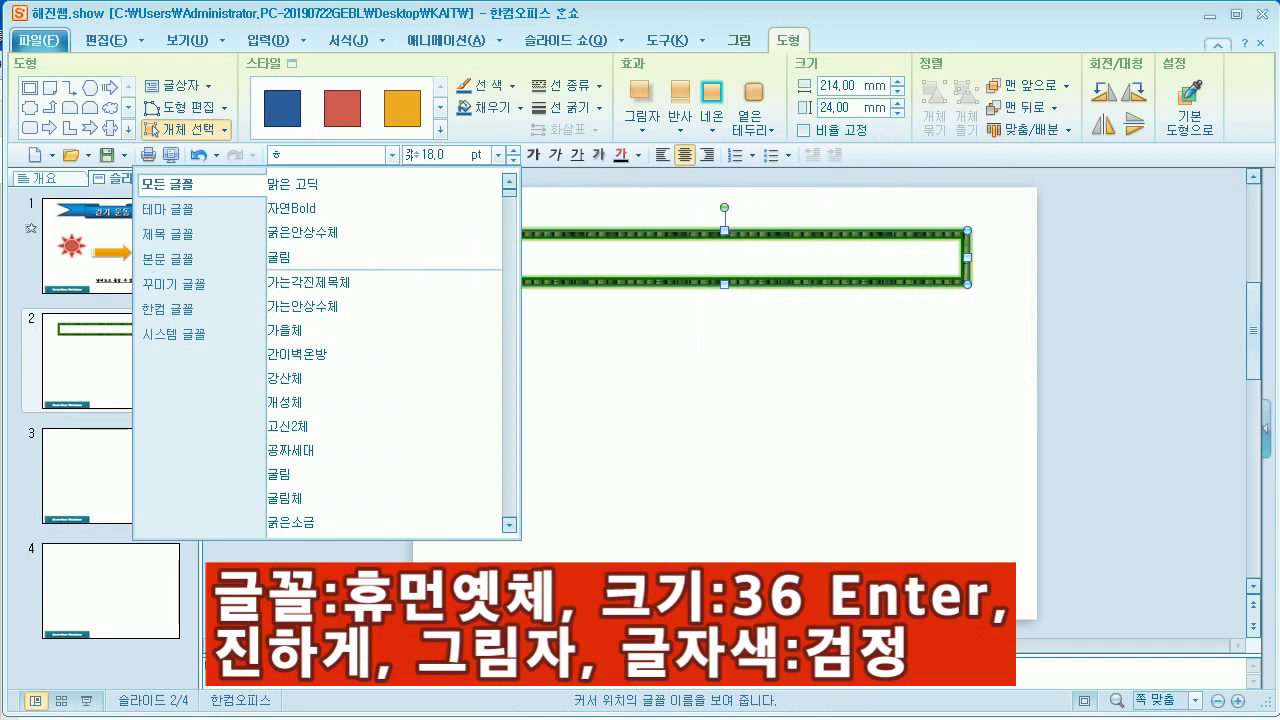
pyautogui.write('ㅜ')
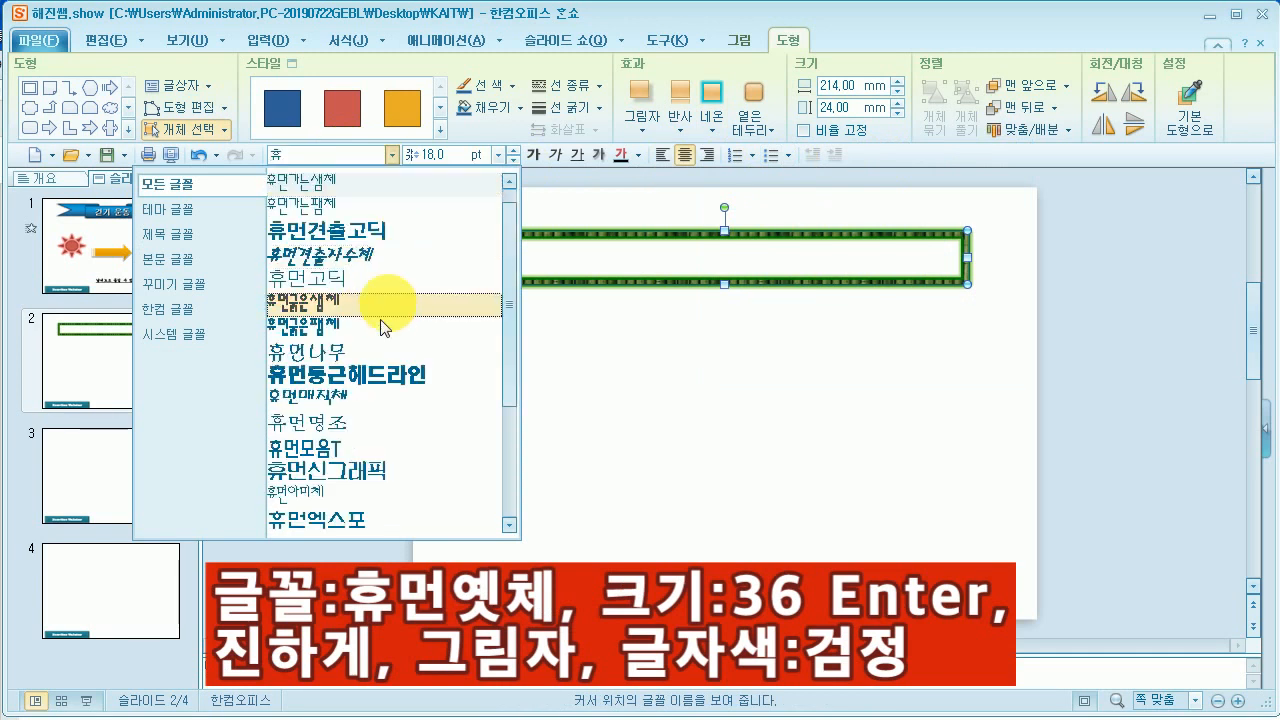
pyautogui.scroll(-5, 361, 440)
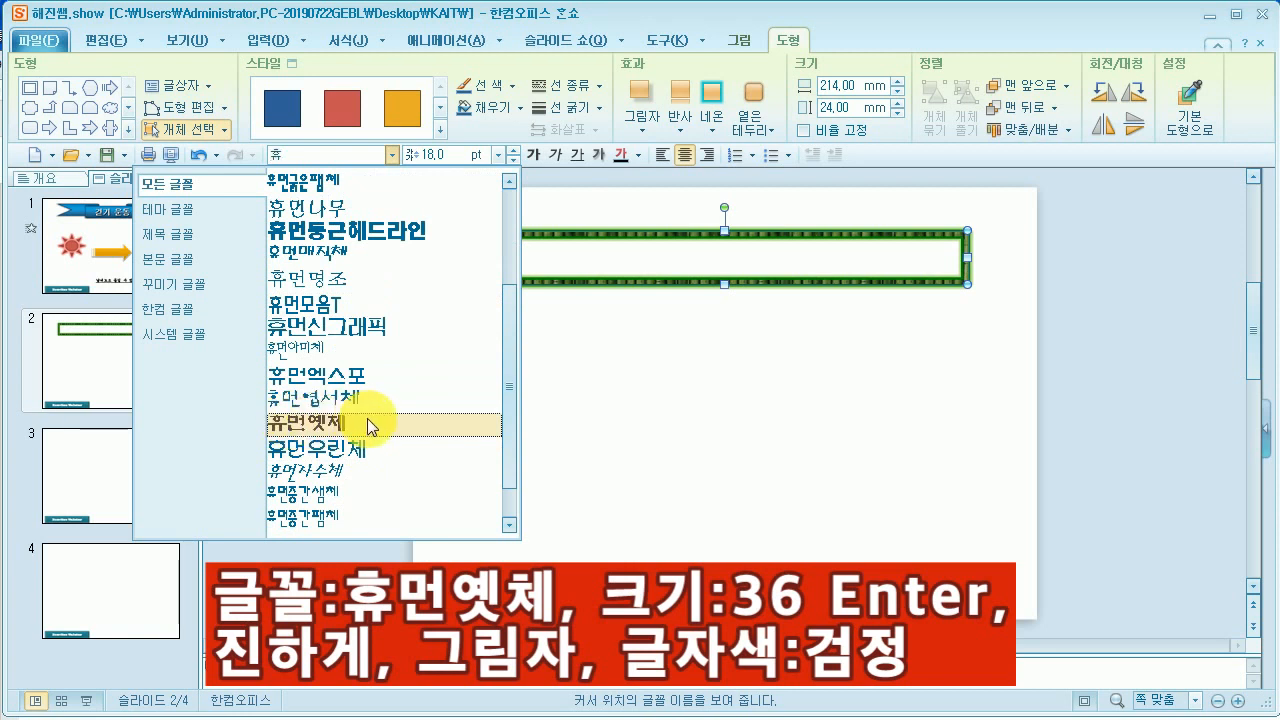
pyautogui.click(367, 418)
pyautogui.click(444, 154)
pyautogui.write('36')
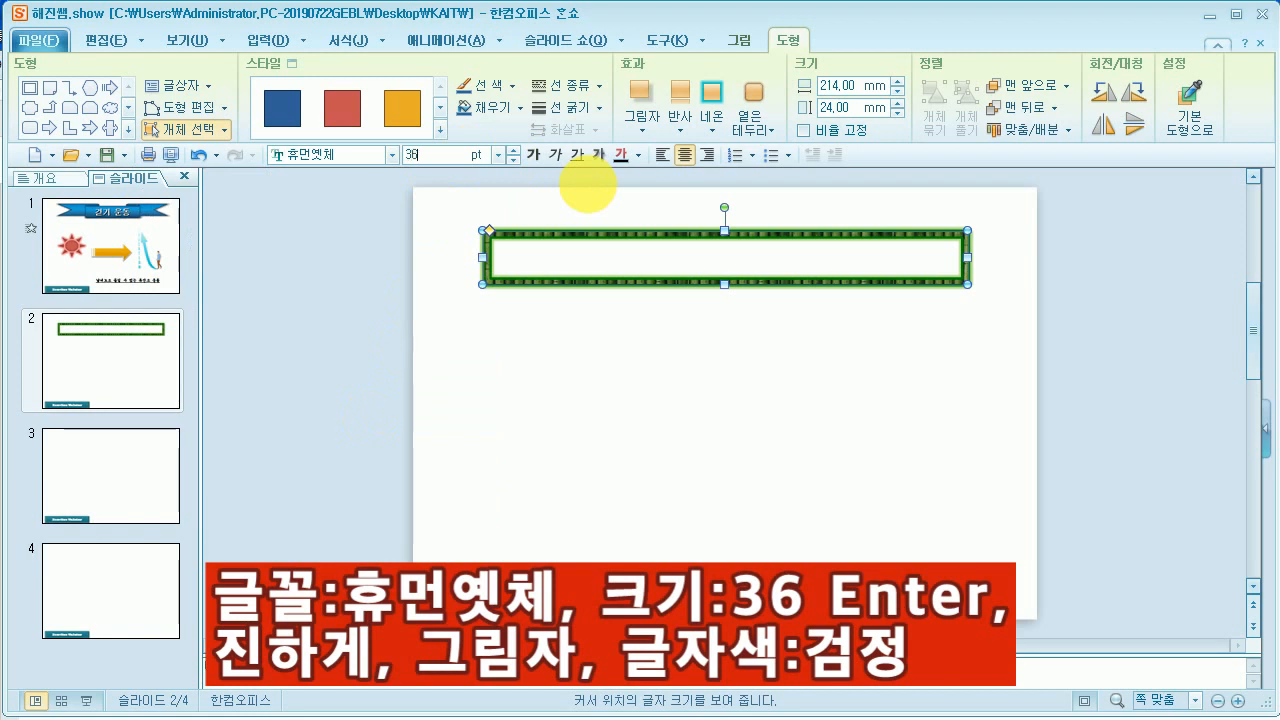
pyautogui.press('Return')
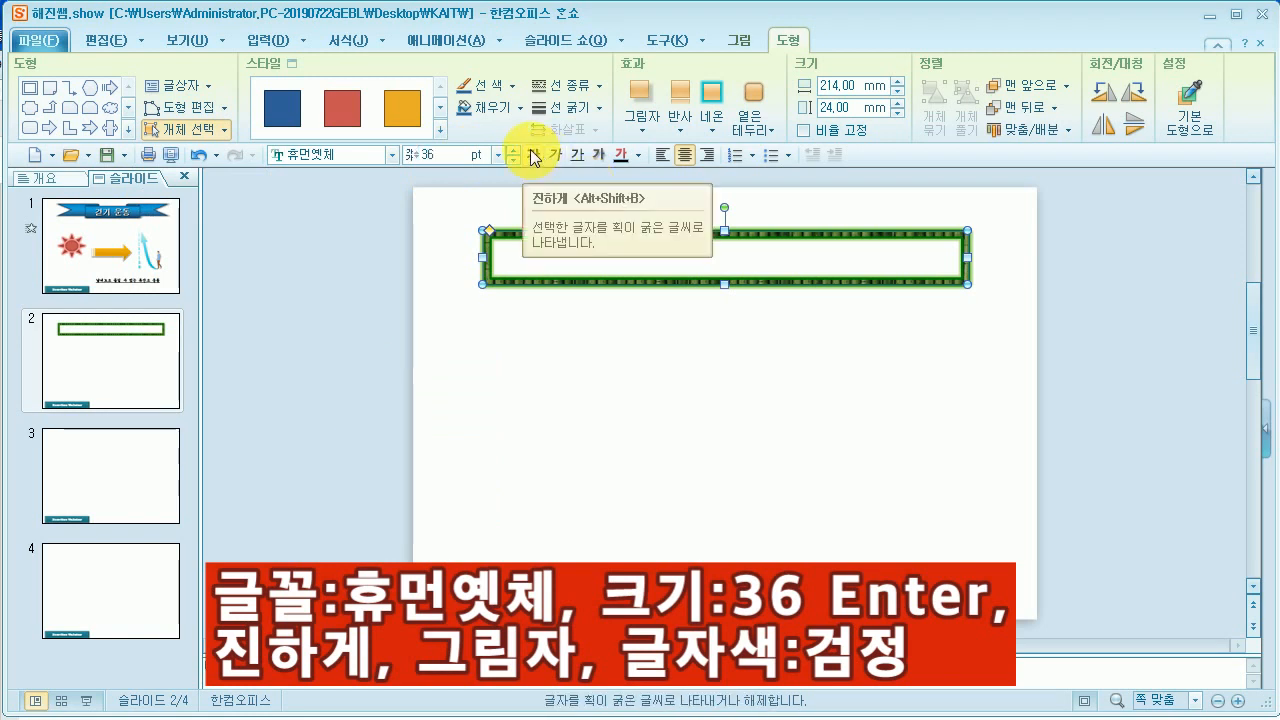
# Make the frame's text bold and shadowed, with black as the font colour
pyautogui.click(535, 157)
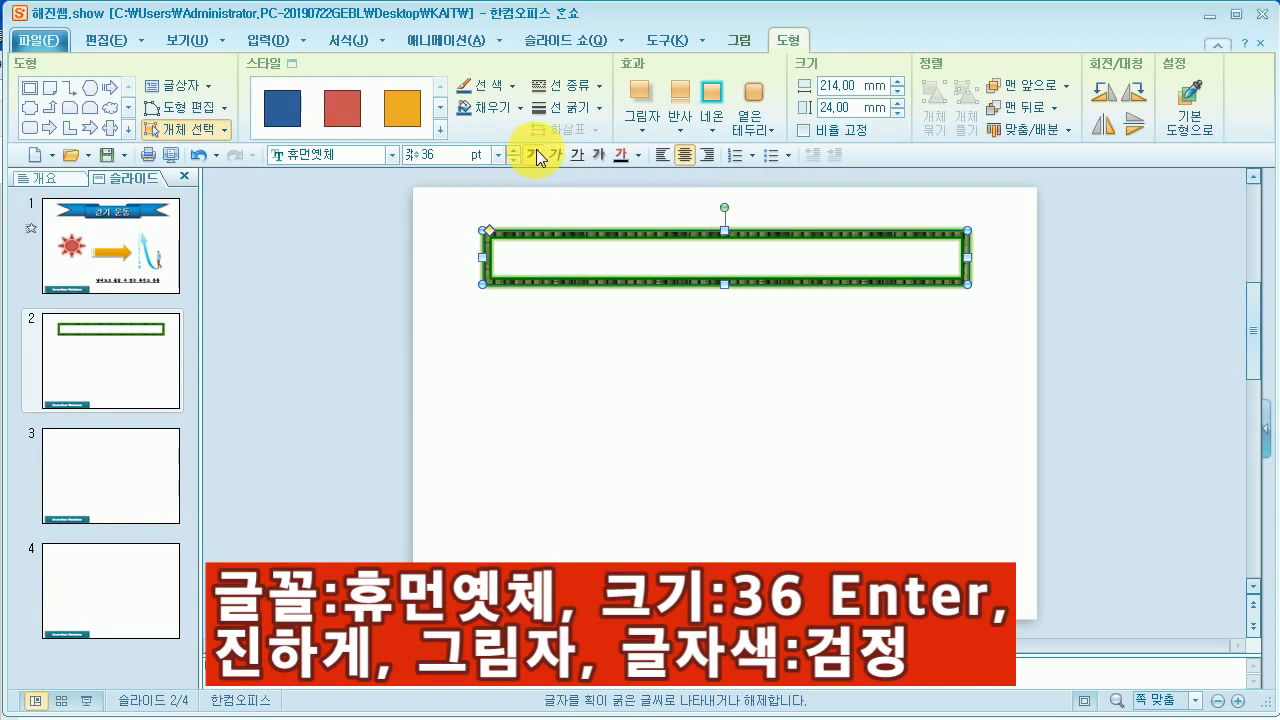
pyautogui.click(604, 158)
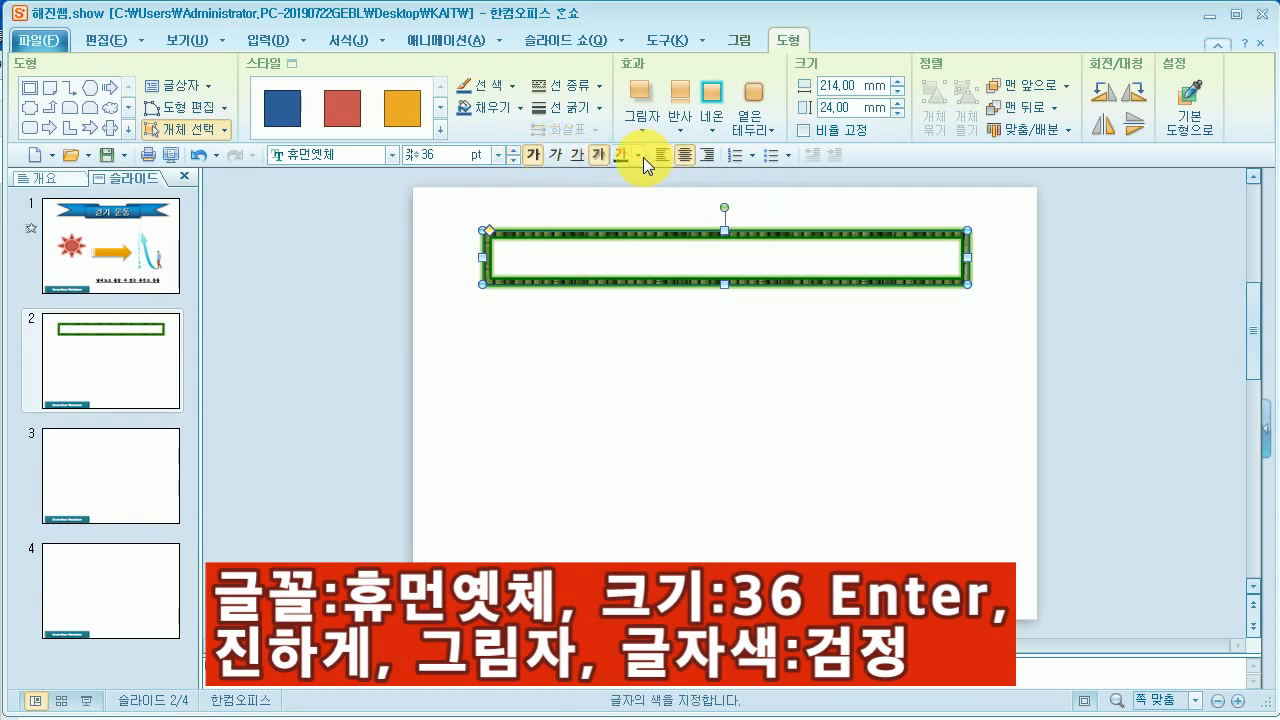
pyautogui.click(641, 157)
pyautogui.click(632, 217)
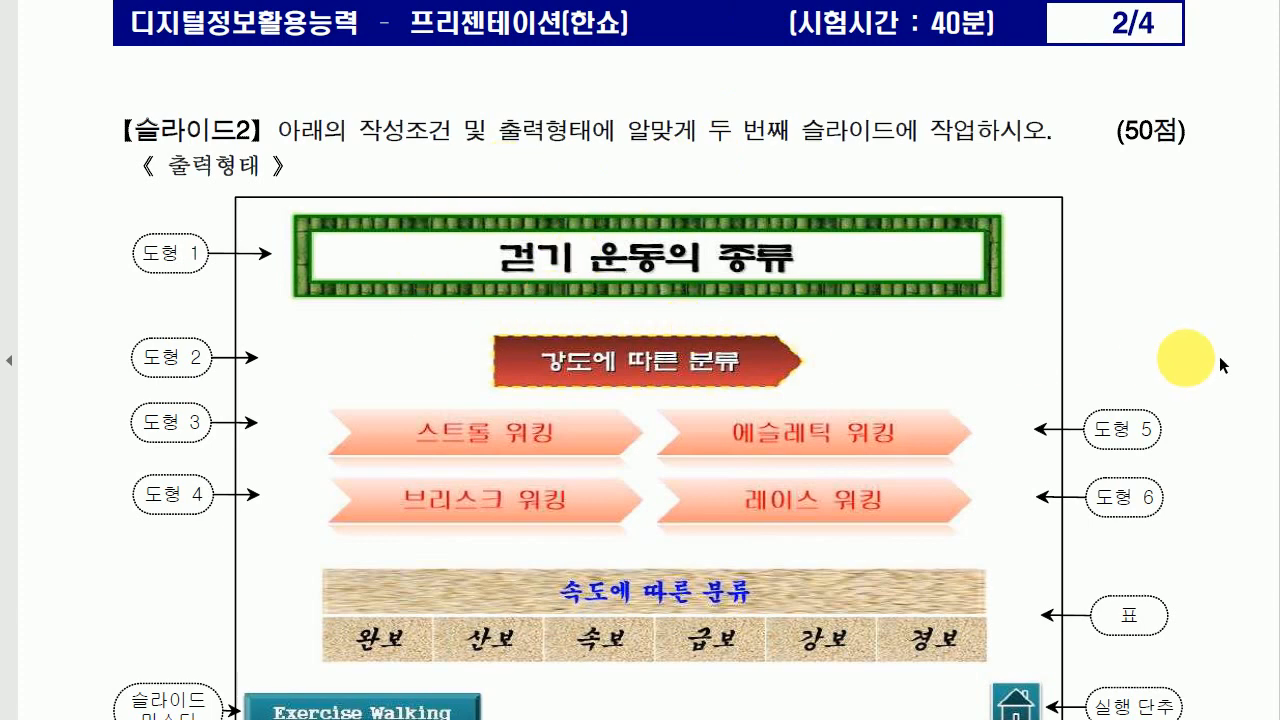
# Check the slide 4 layout in the exam sheet, then return to Hancom Show and copy slide 2's title frame
pyautogui.moveTo(1272, 310); pyautogui.dragTo(1271, 586)
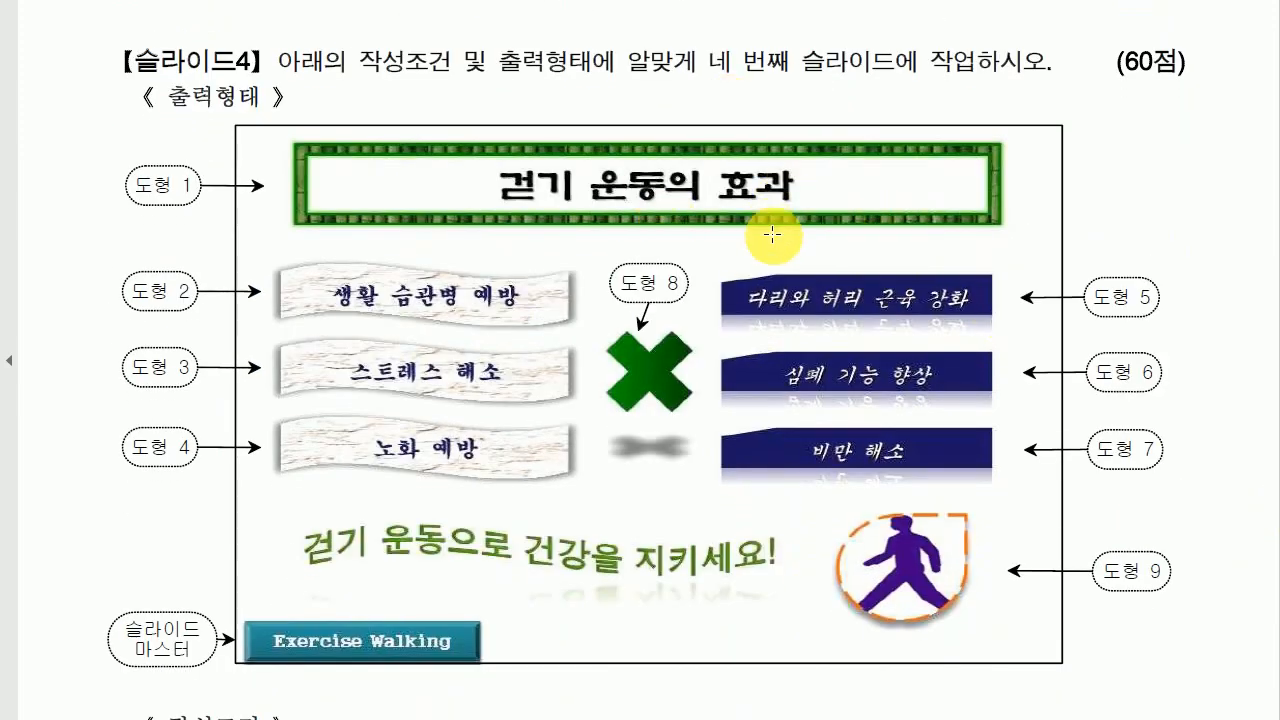
pyautogui.click(900, 718)
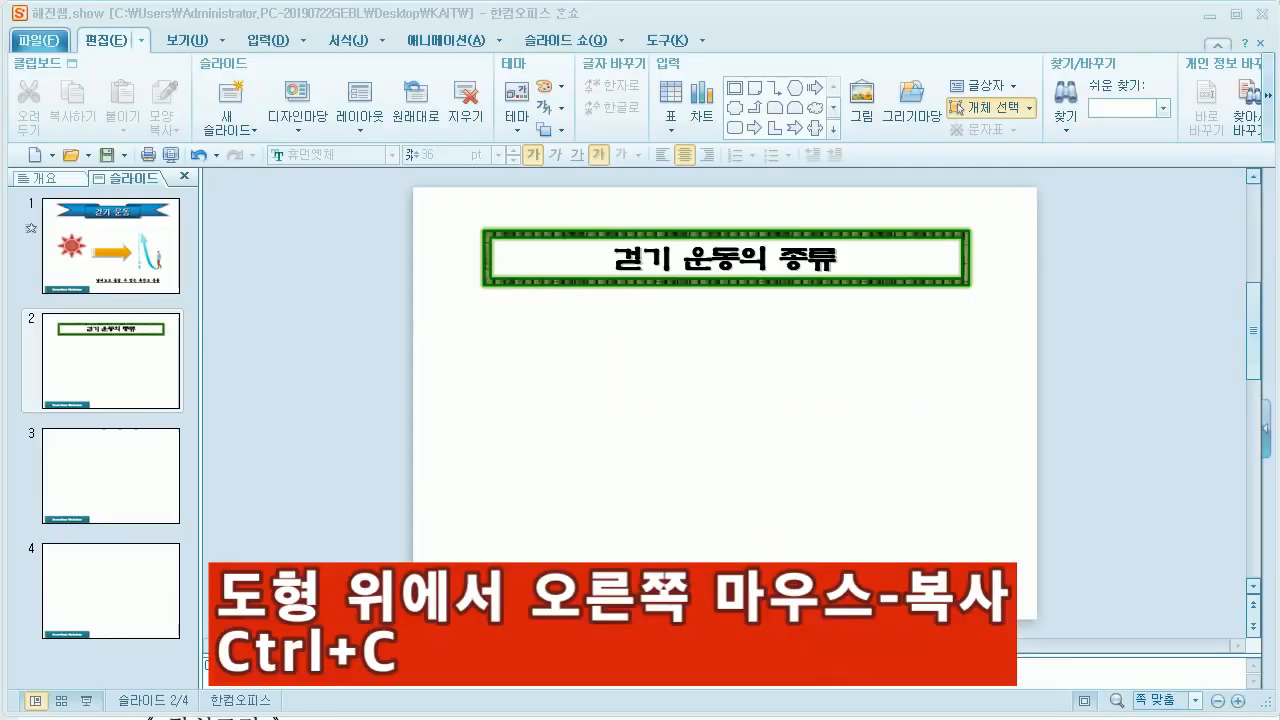
pyautogui.click(543, 230)
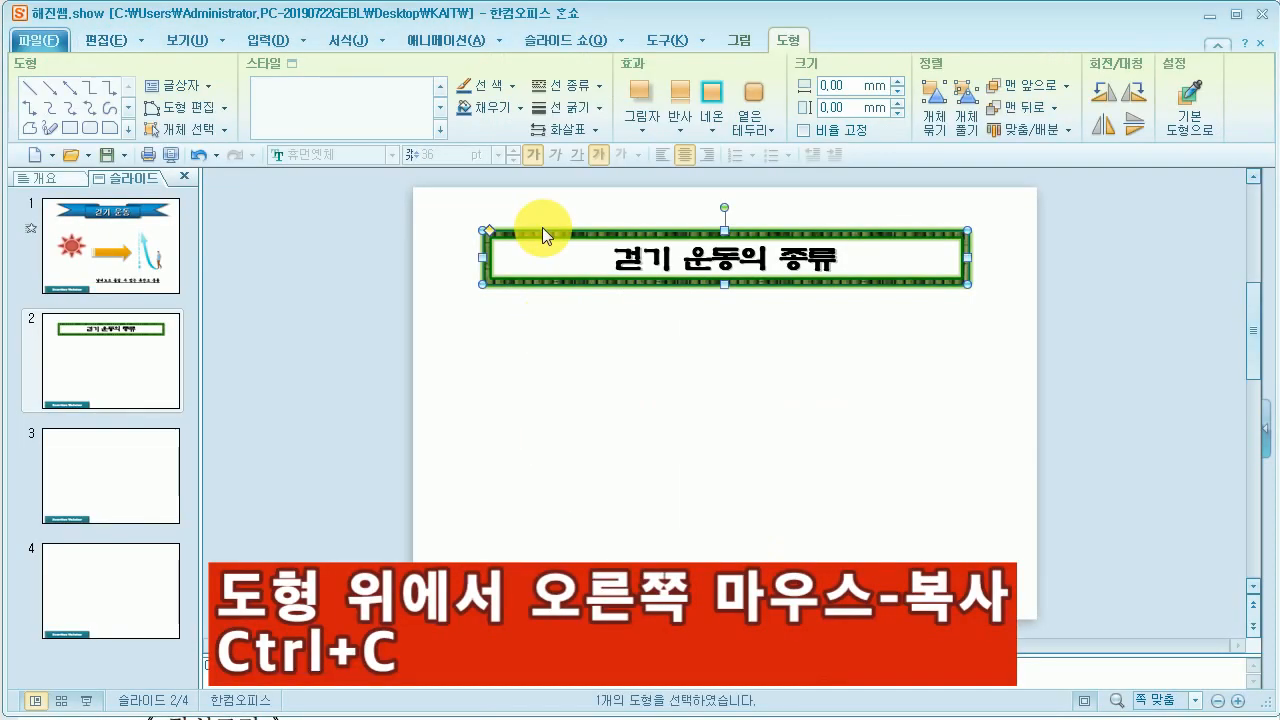
pyautogui.rightClick(543, 230)
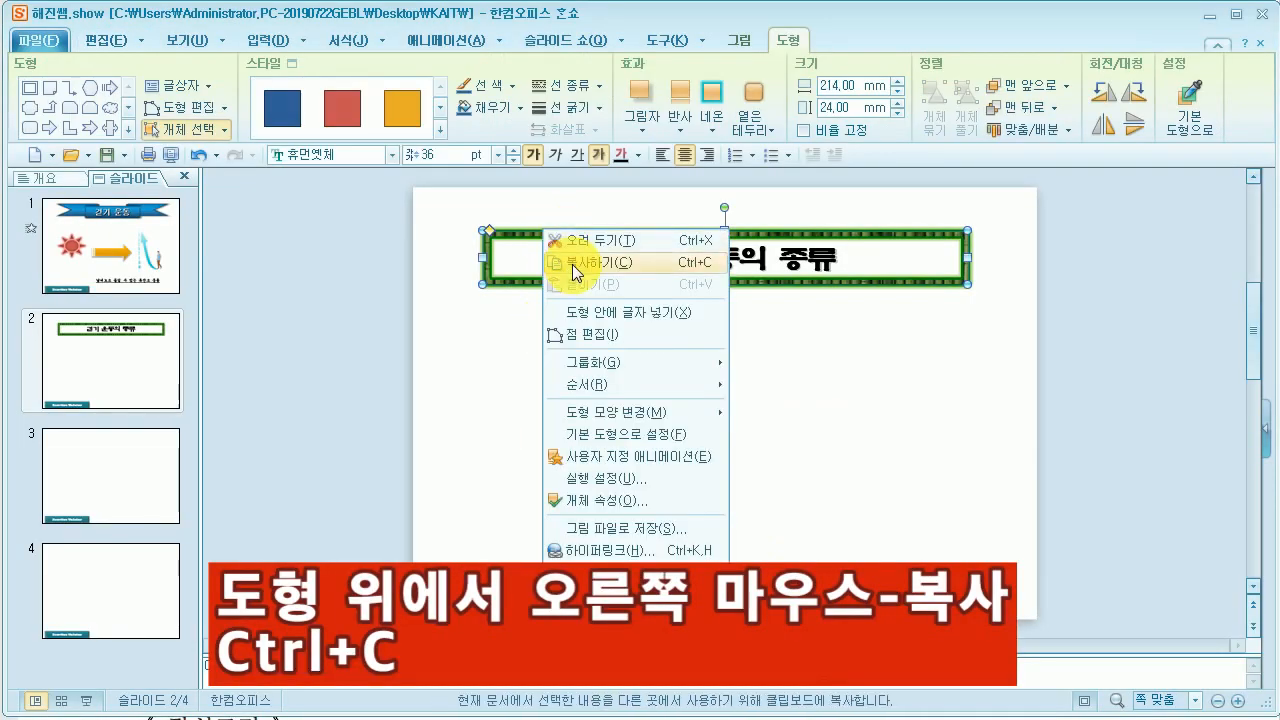
pyautogui.click(572, 264)
# Delete the empty placeholders on slide 3 and paste the copied title frame onto slides 3 and 4
pyautogui.click(112, 510)
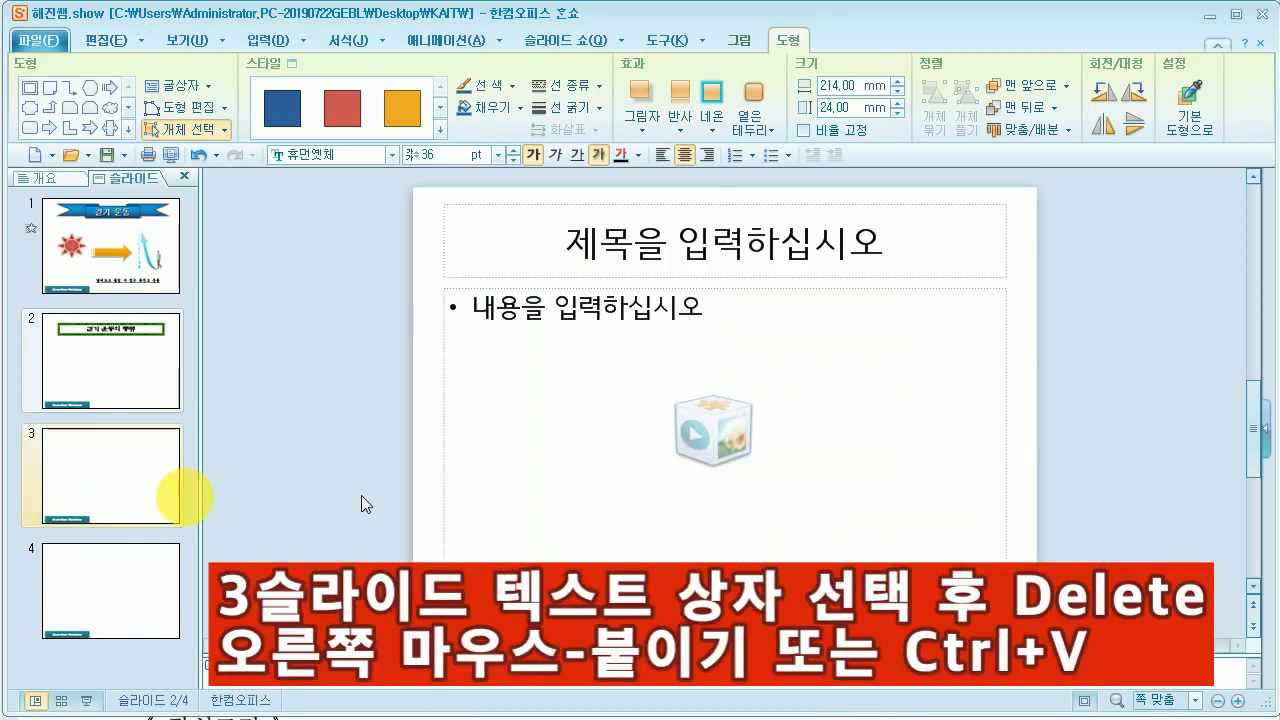
pyautogui.moveTo(400, 195); pyautogui.dragTo(1030, 548)
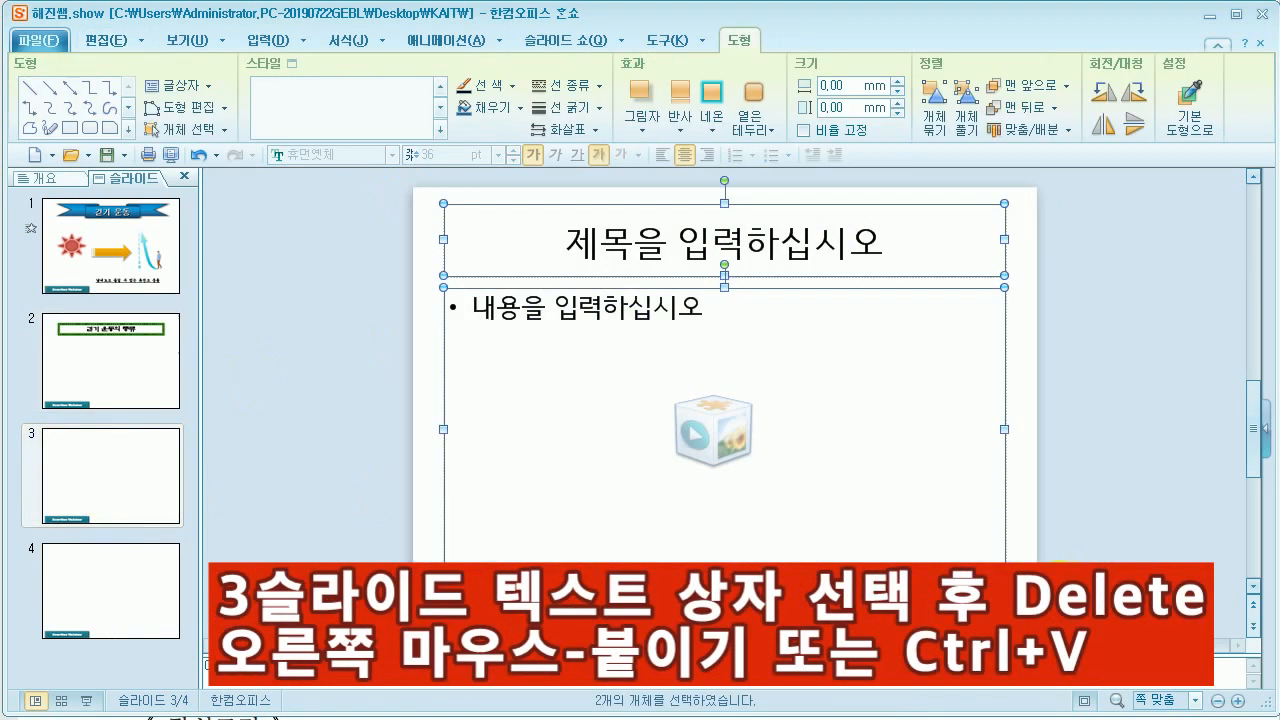
pyautogui.press('Delete')
pyautogui.rightClick(702, 316)
pyautogui.click(745, 369)
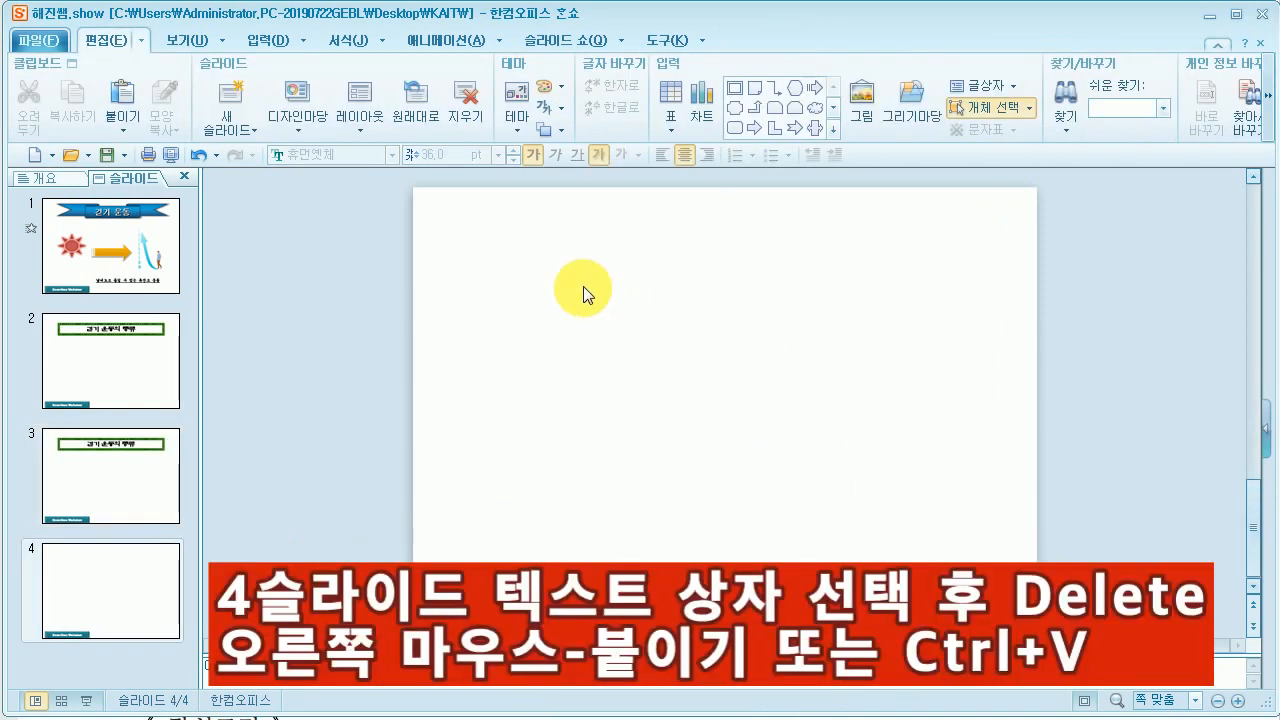
pyautogui.rightClick(585, 288)
pyautogui.click(630, 338)
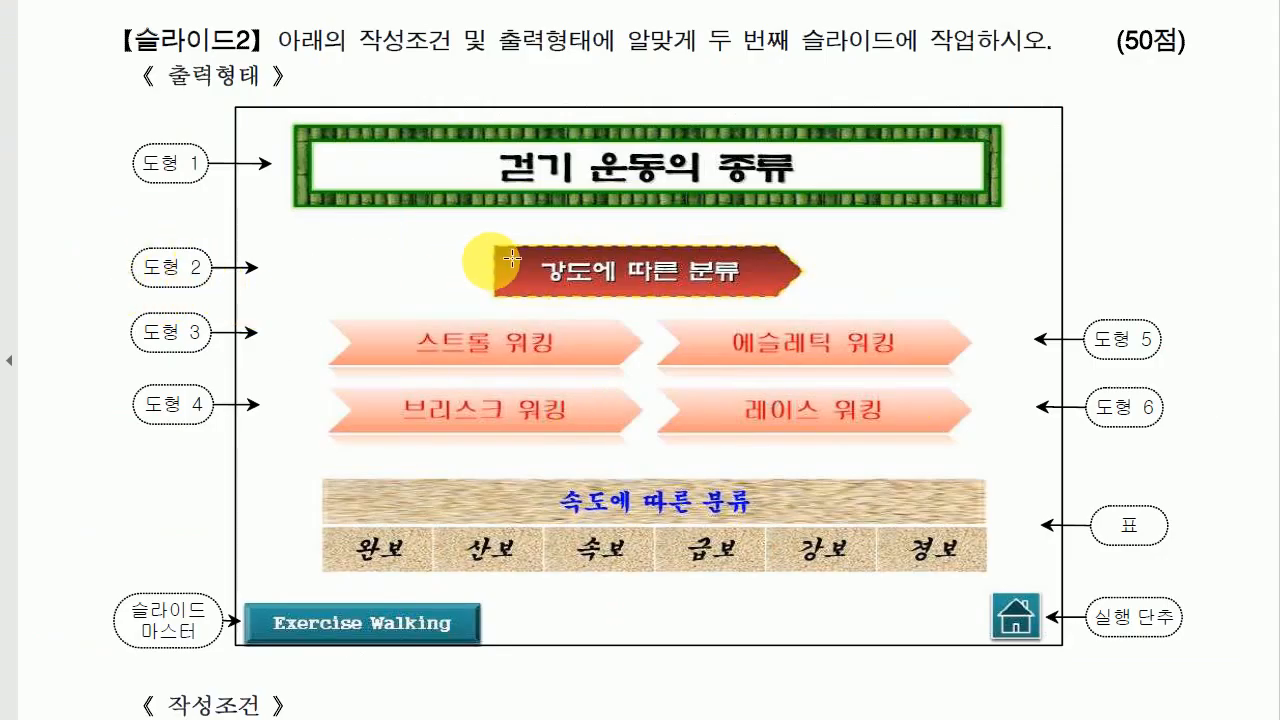
# Read the exam sheet's conditions for shape 2 (도형 2), covering its shape type, fill gradient, line style and font
pyautogui.moveTo(1270, 320); pyautogui.dragTo(1270, 396)
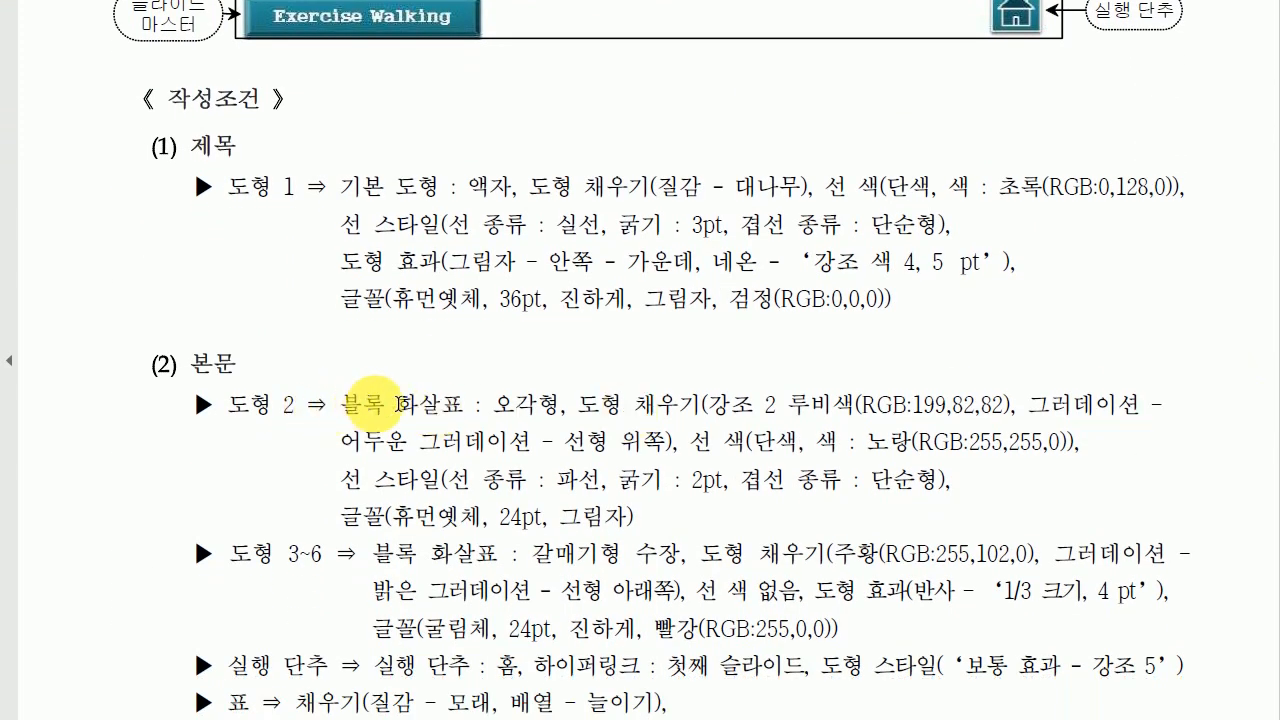
pyautogui.moveTo(494, 405); pyautogui.dragTo(578, 406)
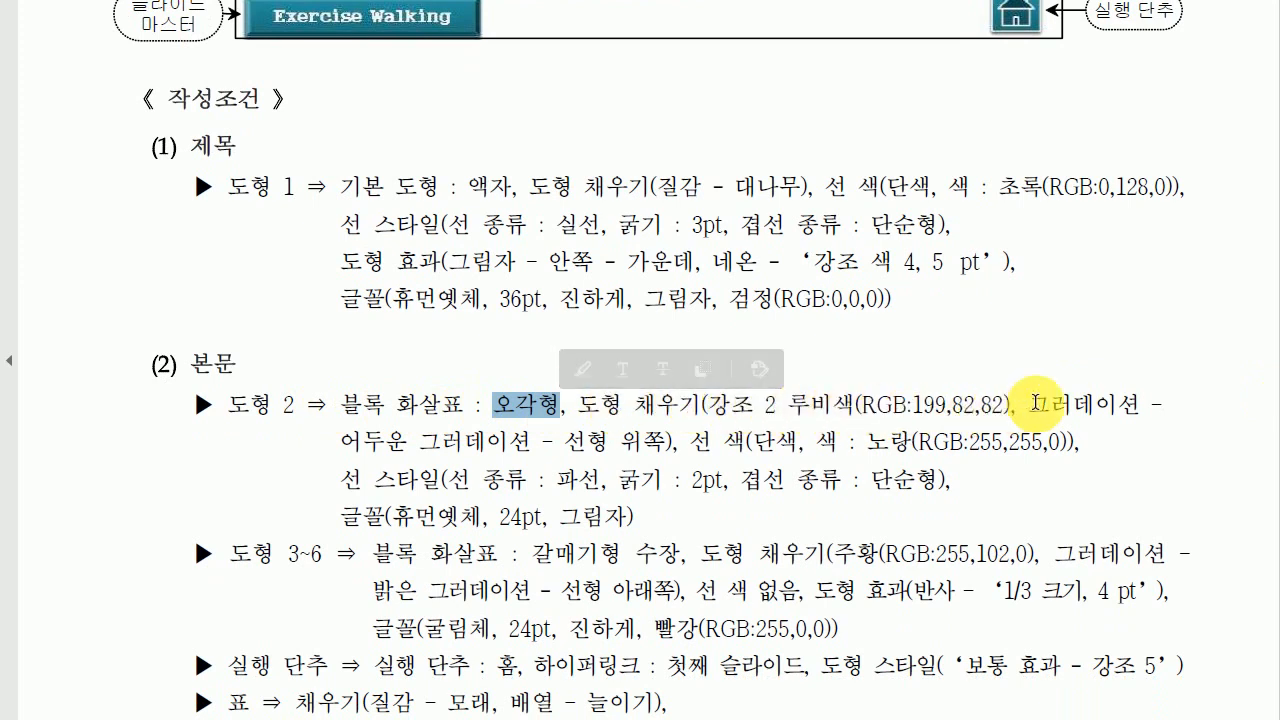
pyautogui.moveTo(340, 443); pyautogui.dragTo(530, 444)
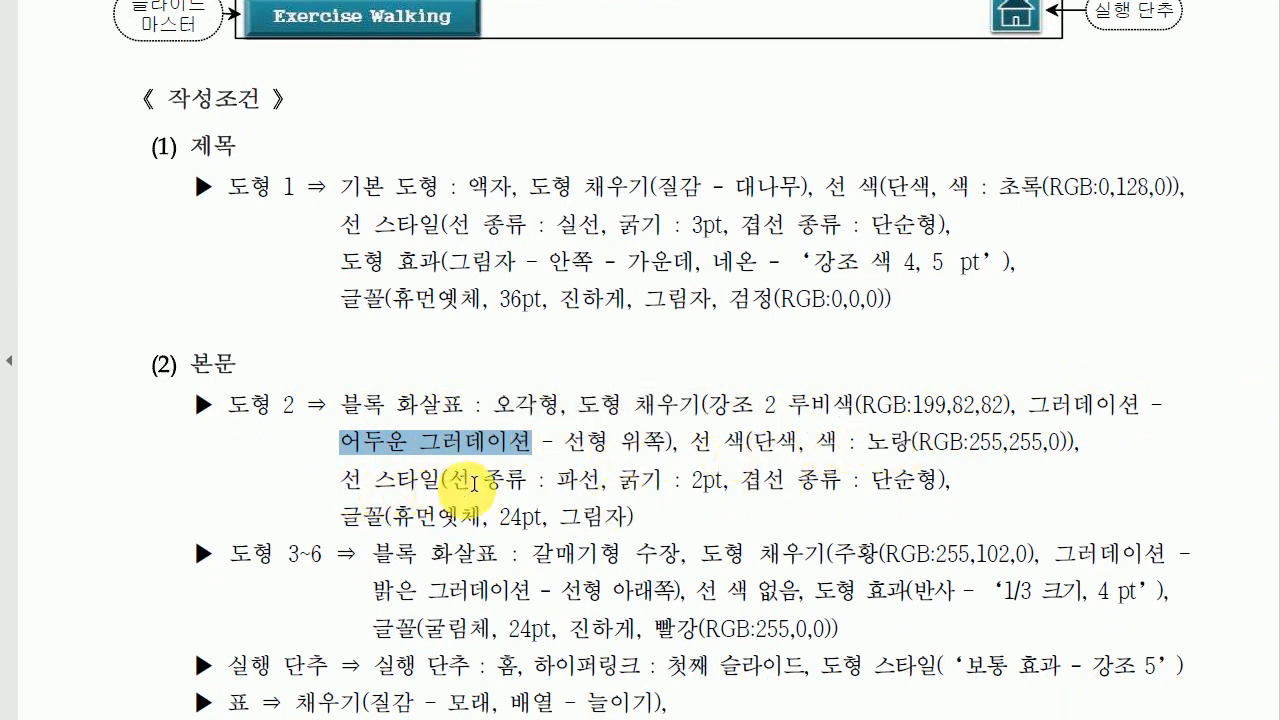
pyautogui.moveTo(556, 481); pyautogui.dragTo(600, 482)
pyautogui.moveTo(692, 482); pyautogui.dragTo(935, 486)
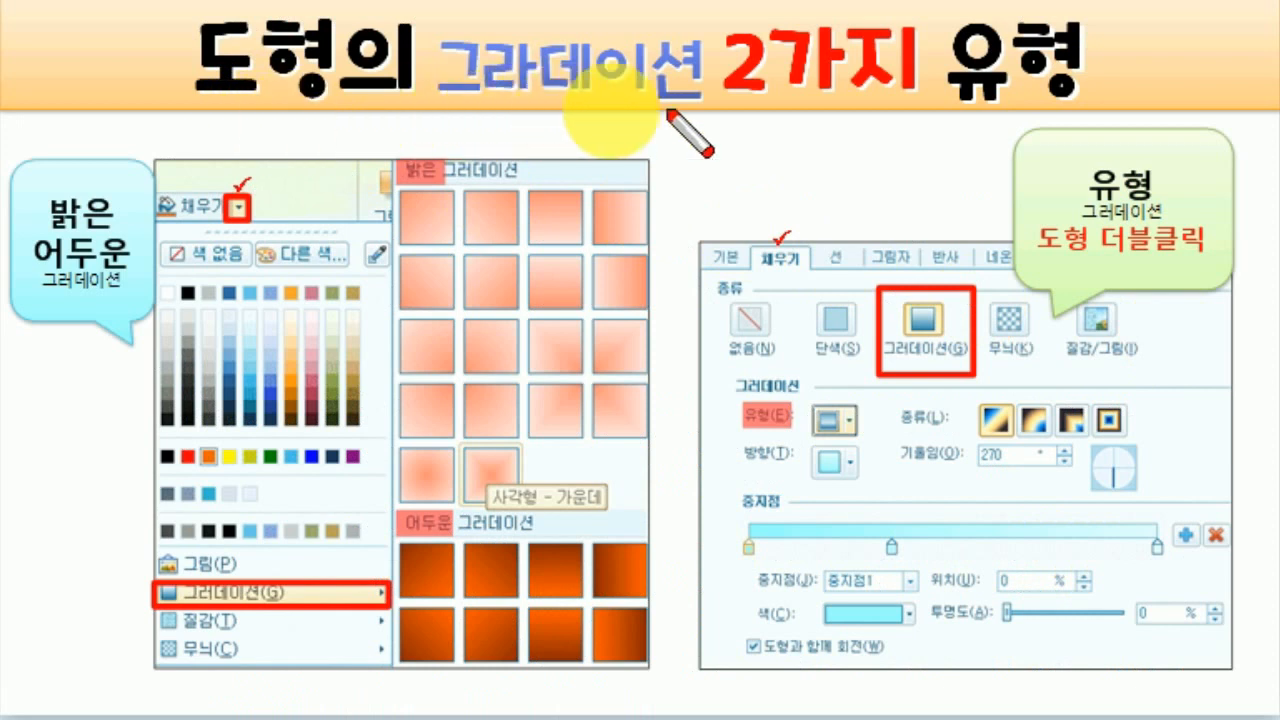
pyautogui.moveTo(722, 2)
pyautogui.mouseDown()
pyautogui.moveTo(736, 35)
pyautogui.moveTo(775, 0)
pyautogui.mouseUp()
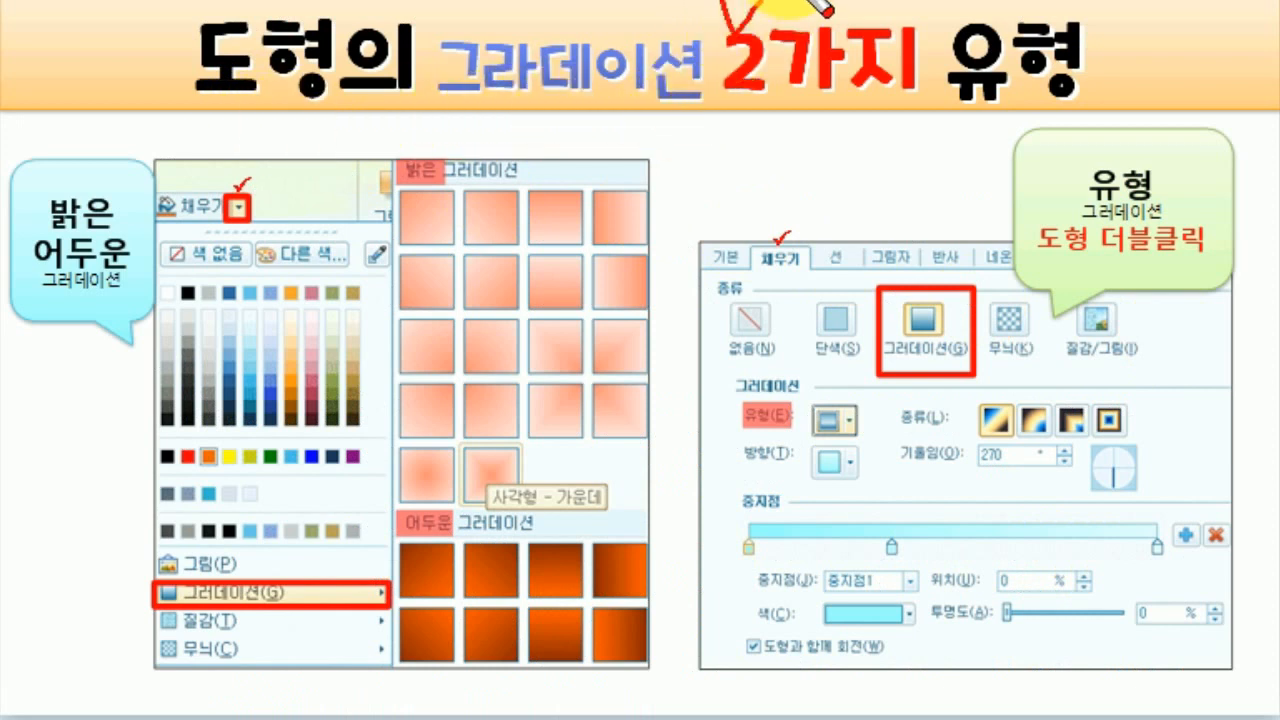
pyautogui.moveTo(22, 184); pyautogui.dragTo(80, 214)
pyautogui.moveTo(66, 276)
pyautogui.mouseDown()
pyautogui.moveTo(15, 246)
pyautogui.moveTo(64, 265)
pyautogui.mouseUp()
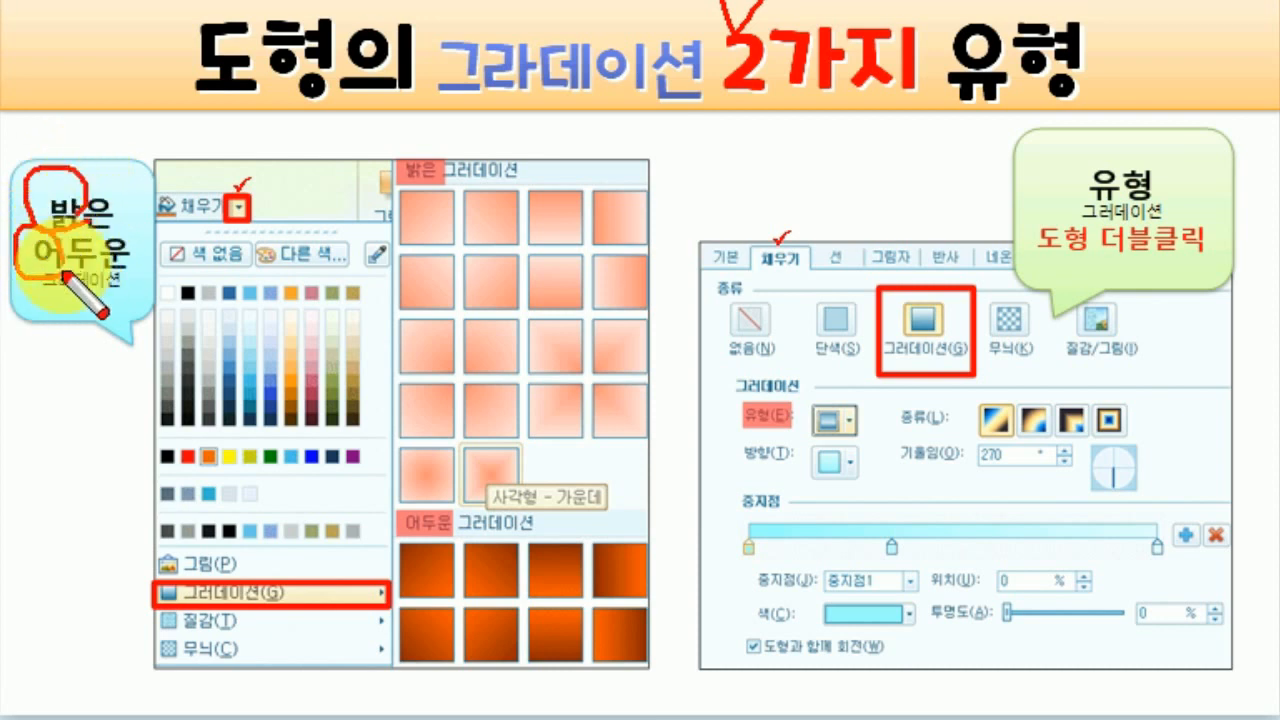
pyautogui.moveTo(184, 165)
pyautogui.mouseDown()
pyautogui.moveTo(190, 212)
pyautogui.moveTo(242, 152)
pyautogui.mouseUp()
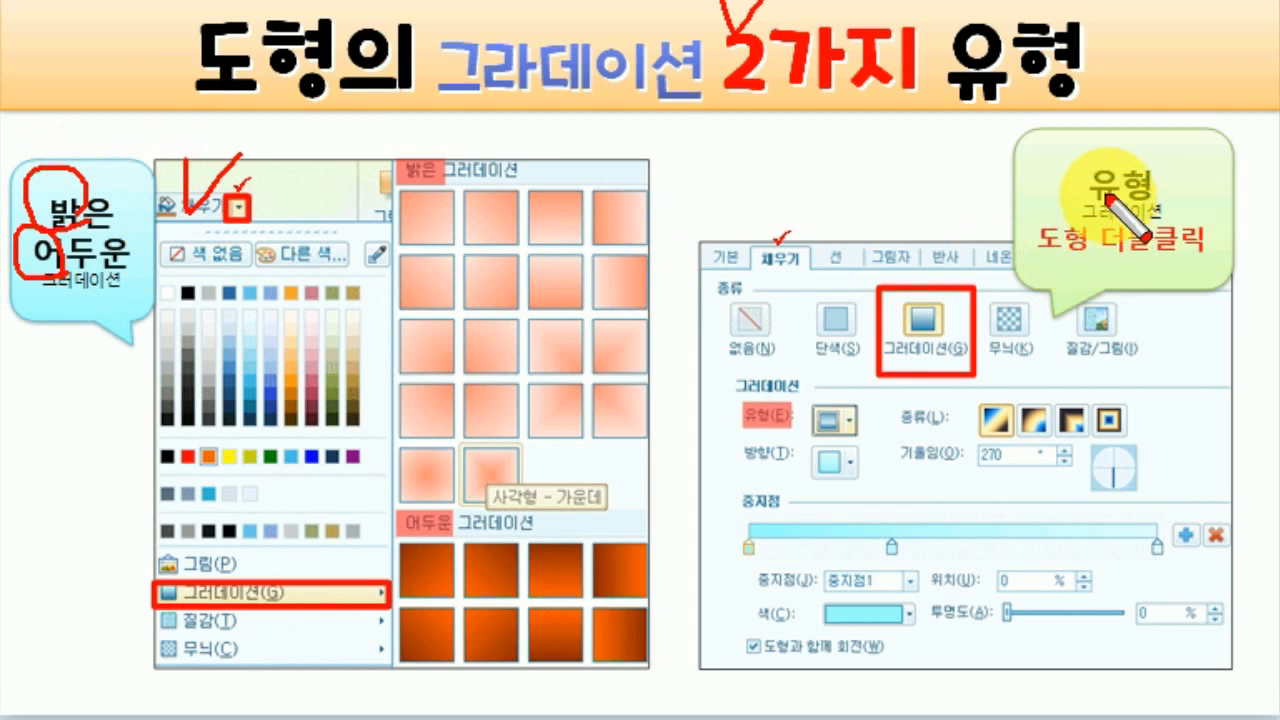
pyautogui.moveTo(1140, 145); pyautogui.dragTo(1158, 175)
pyautogui.moveTo(1028, 266); pyautogui.dragTo(1212, 262)
pyautogui.moveTo(922, 250); pyautogui.dragTo(1000, 240)
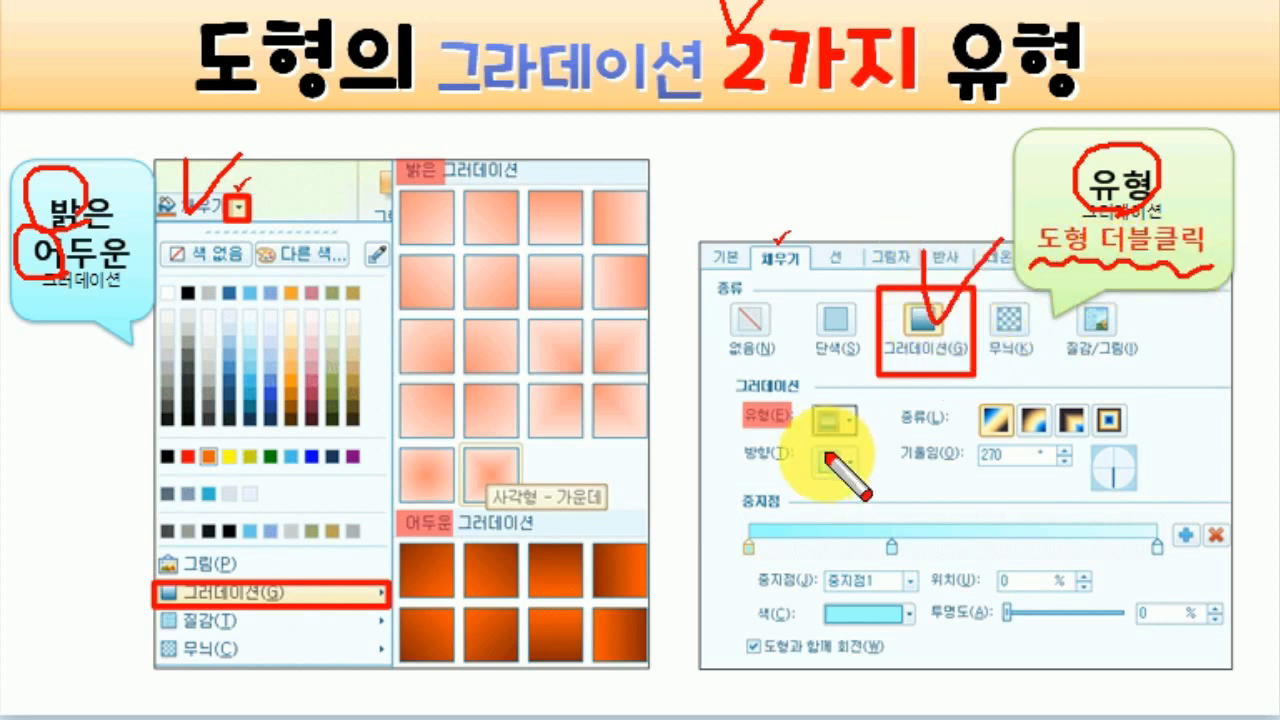
pyautogui.moveTo(750, 352); pyautogui.dragTo(810, 345)
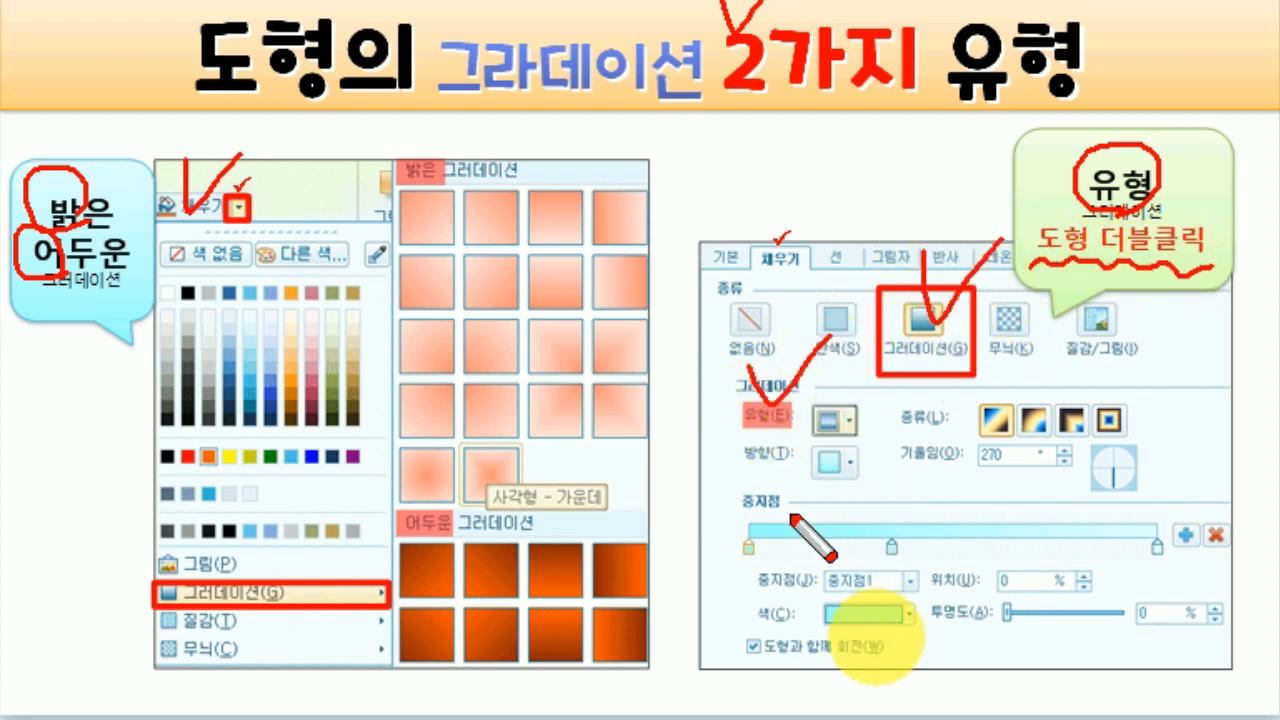
pyautogui.moveTo(678, 122); pyautogui.dragTo(682, 718)
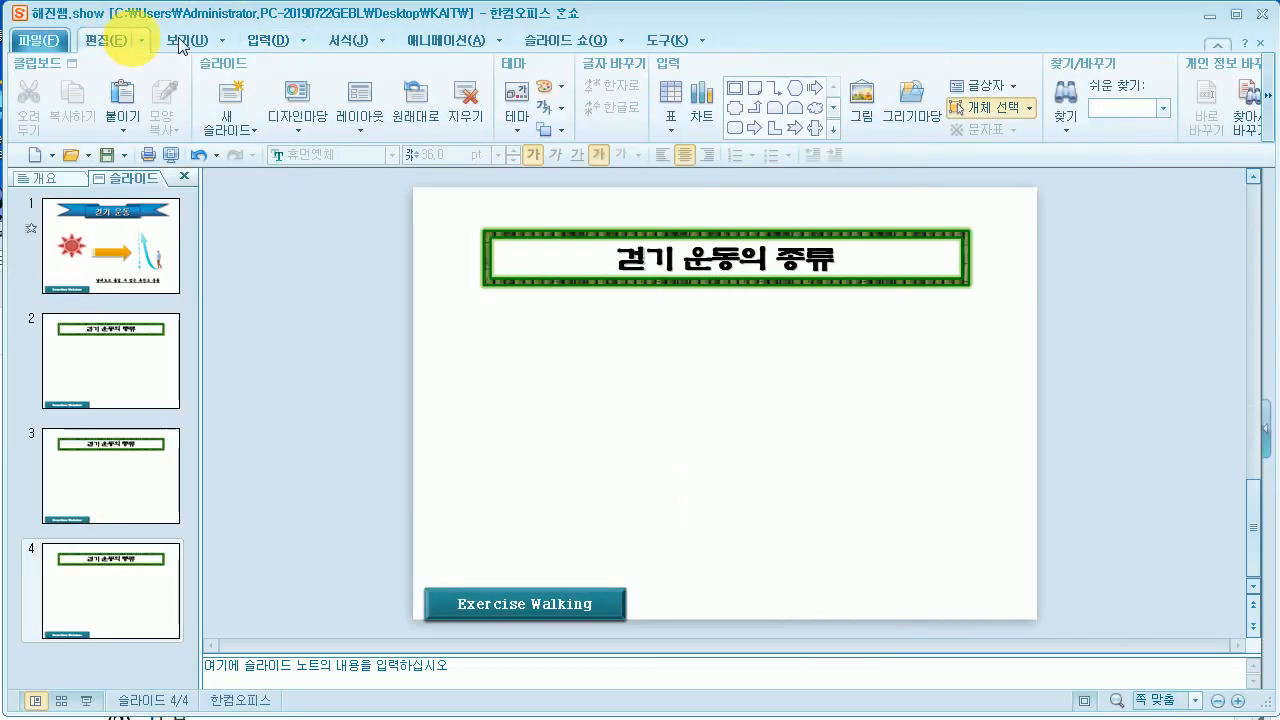
# Insert a pentagon (오각형) block arrow about 78 × 14 mm on slide 4, centred below the title frame
pyautogui.click(267, 40)
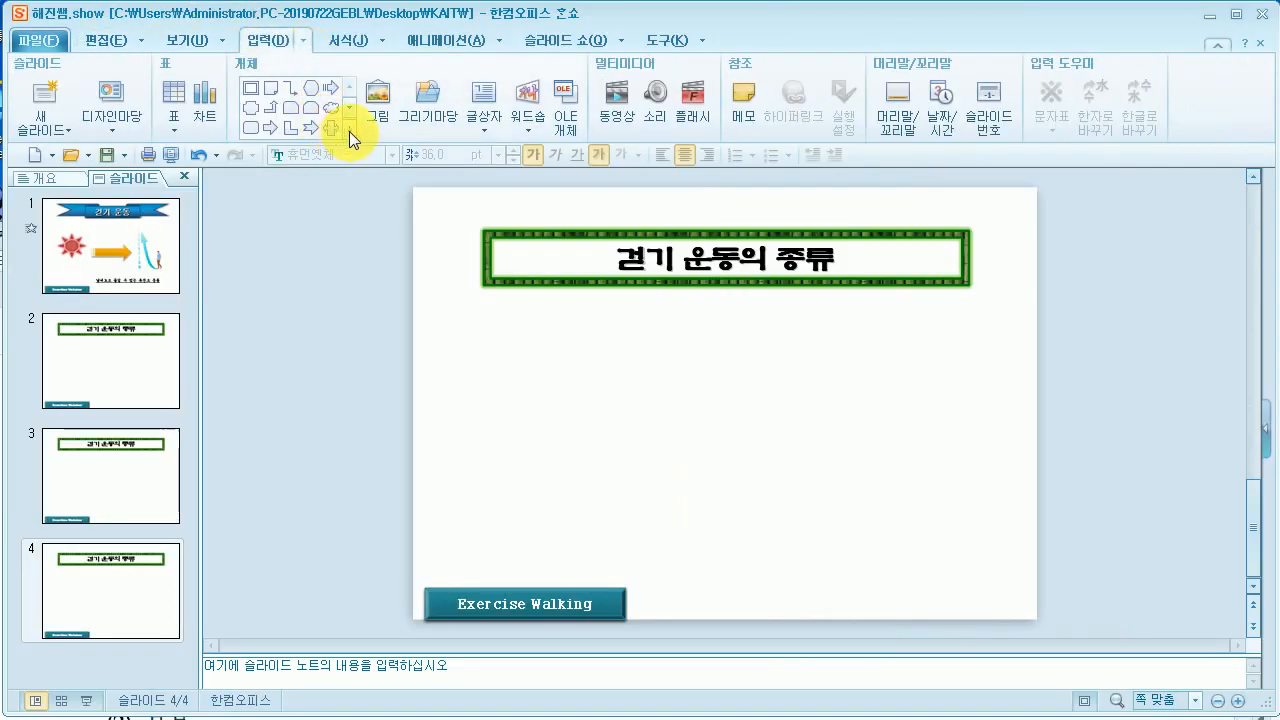
pyautogui.click(349, 131)
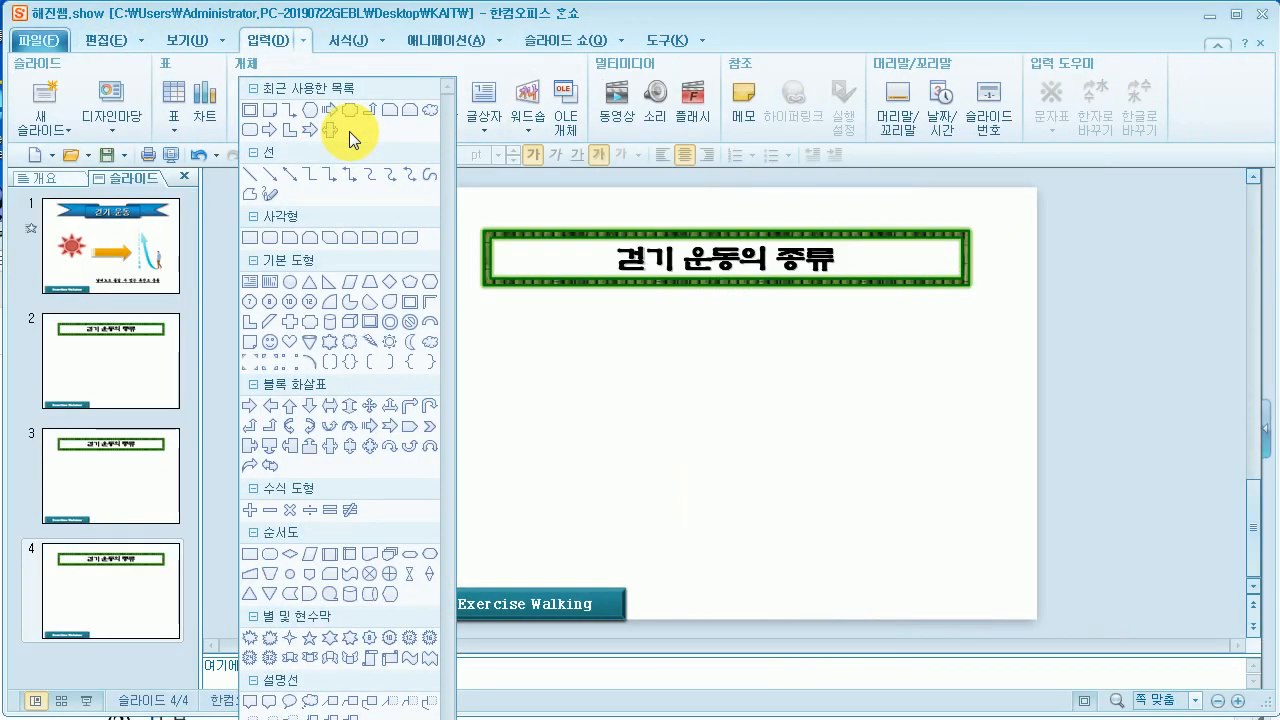
pyautogui.click(414, 424)
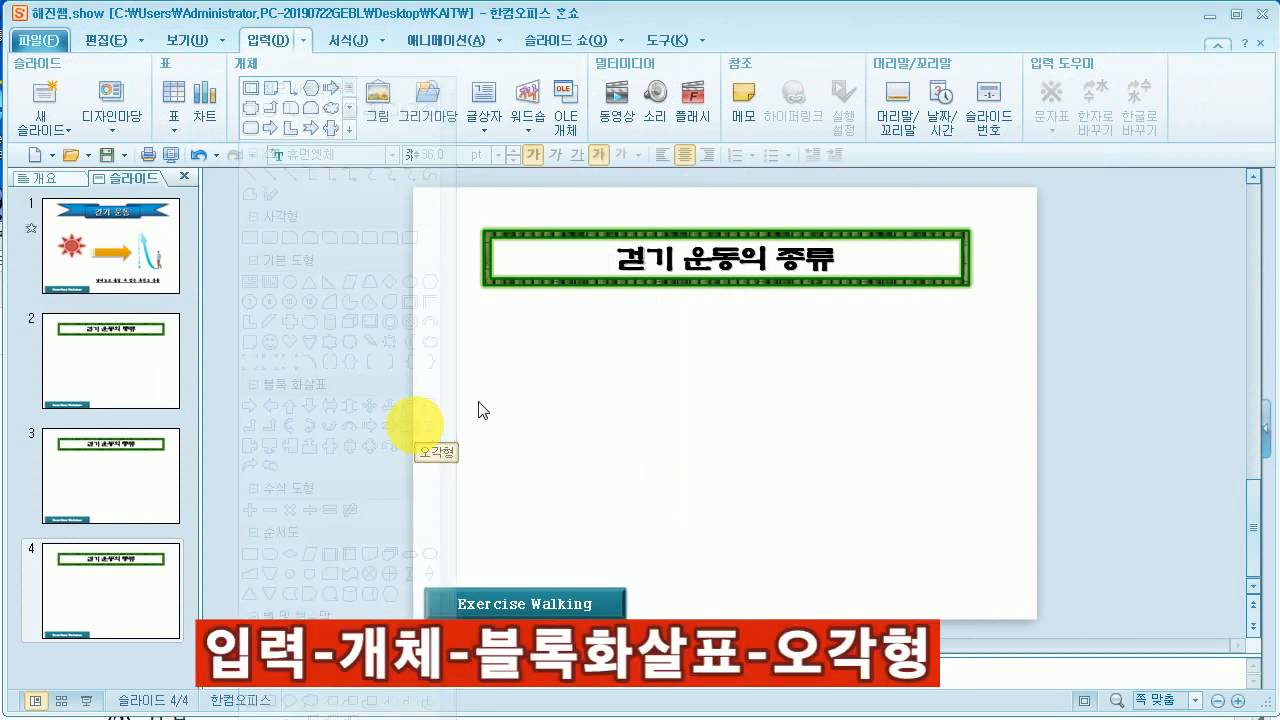
pyautogui.moveTo(632, 303); pyautogui.dragTo(810, 337)
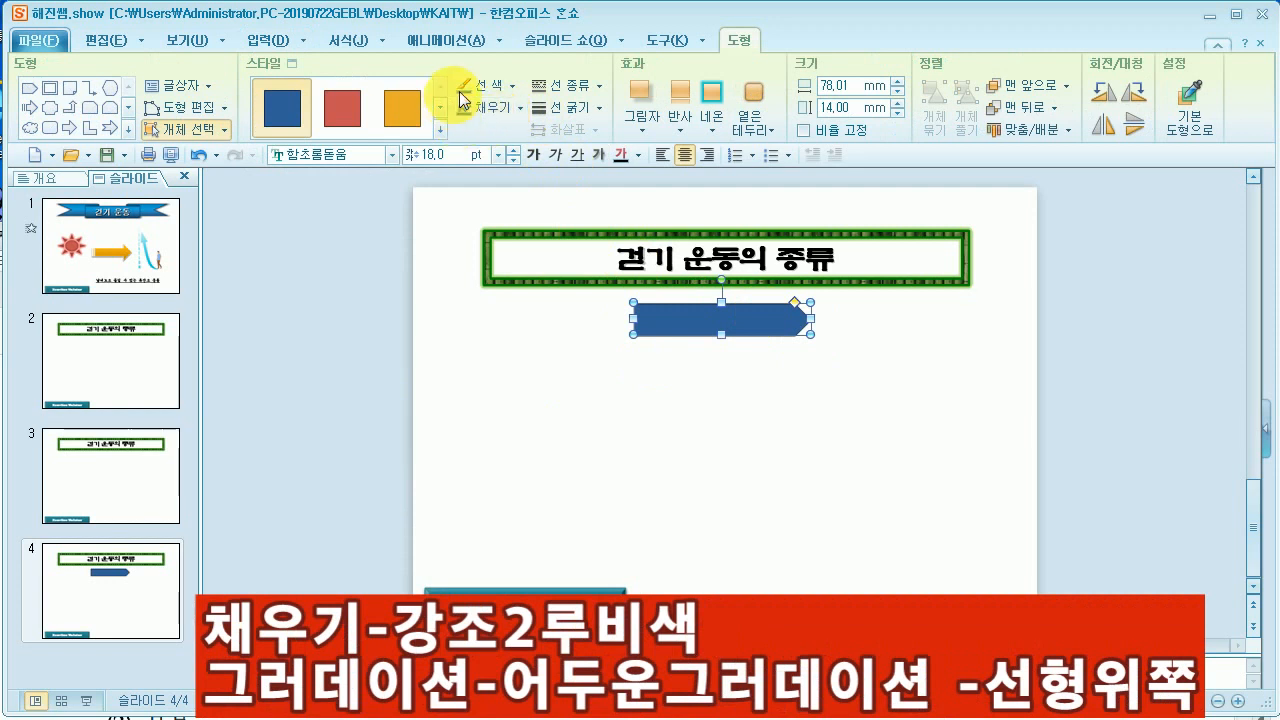
# Fill the pentagon with accent 2 ruby (RGB 199,82,82) and apply the dark linear top (선형 위쪽) gradient
pyautogui.click(522, 109)
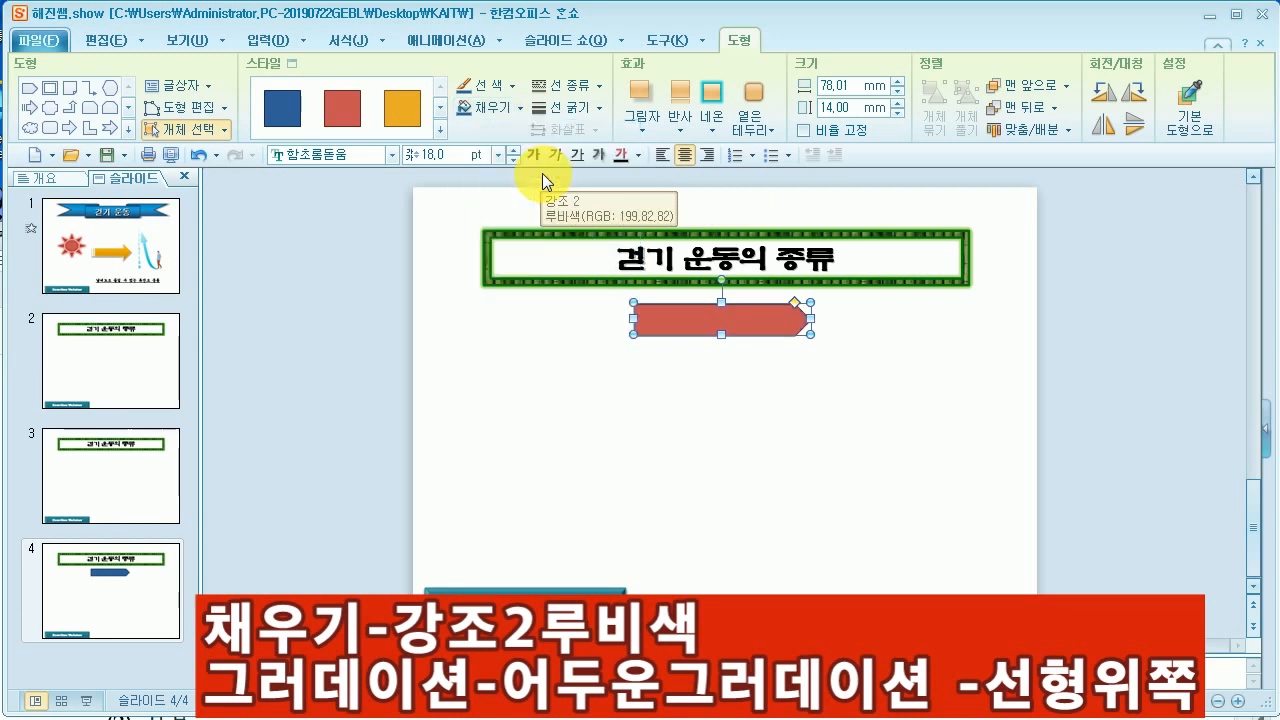
pyautogui.click(542, 173)
pyautogui.click(520, 107)
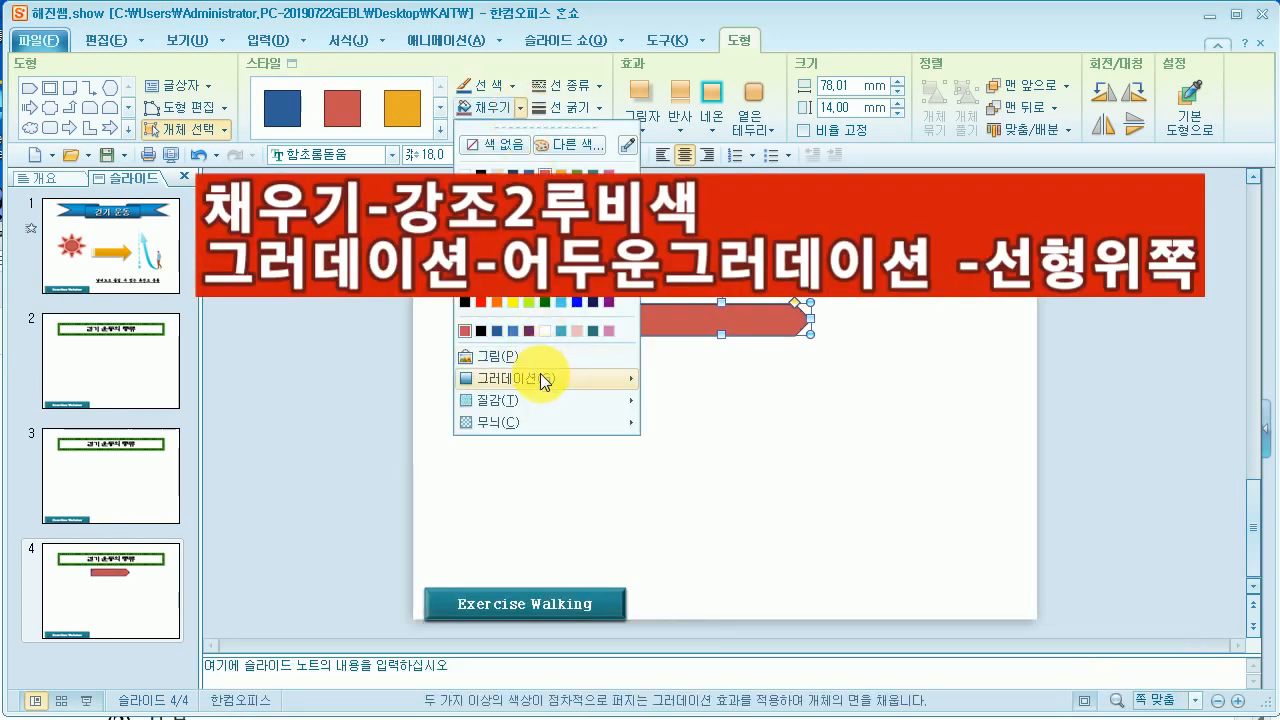
pyautogui.moveTo(545, 380)
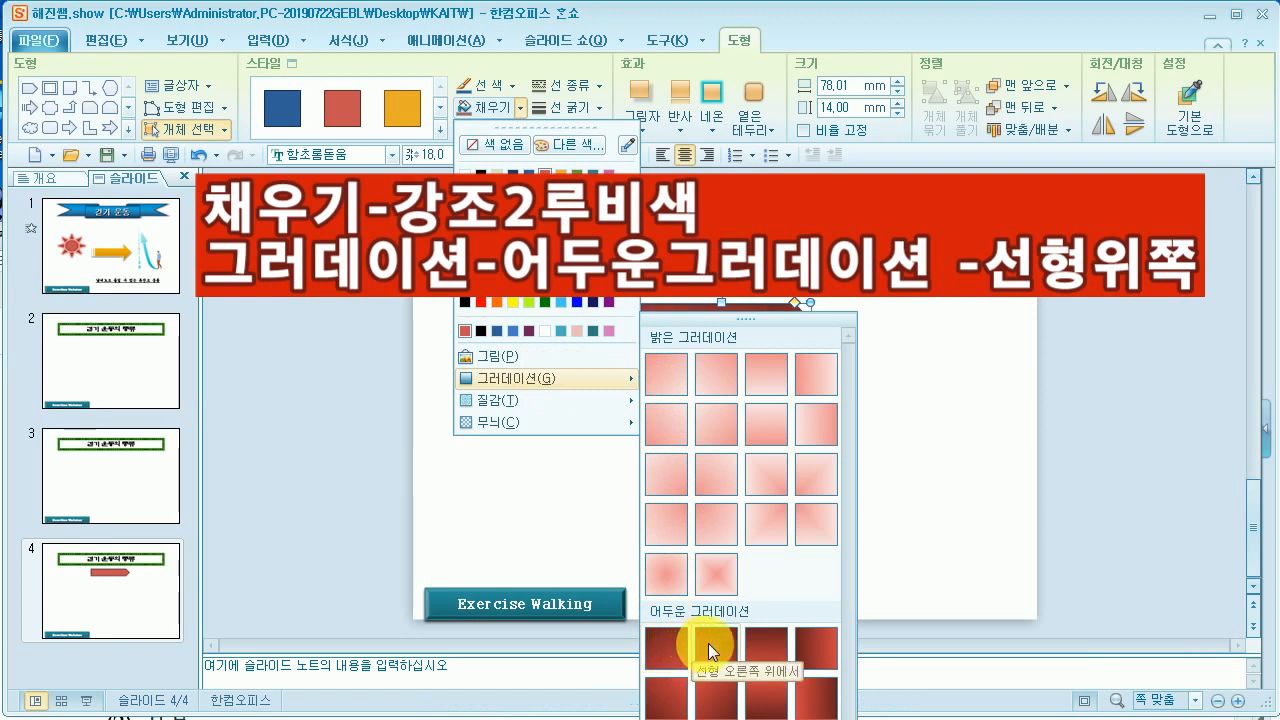
pyautogui.click(749, 644)
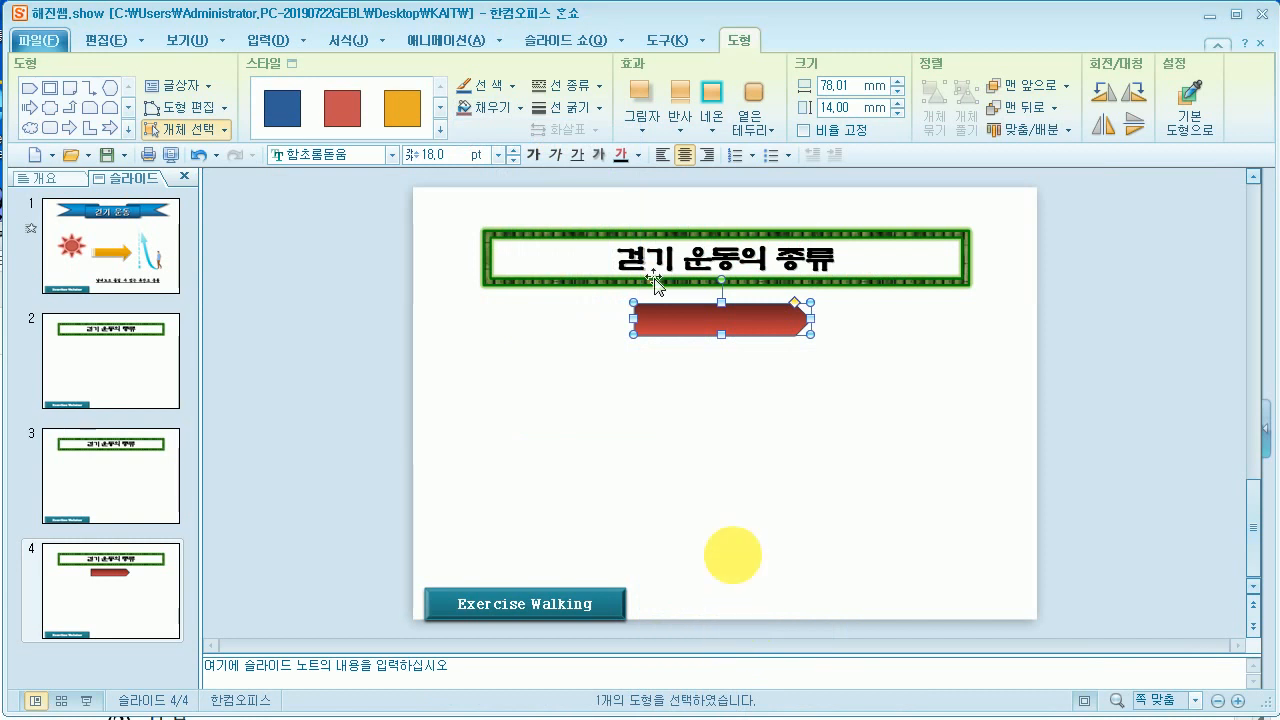
# Set the pentagon's line colour to yellow and its line type to dashed (파선)
pyautogui.click(515, 85)
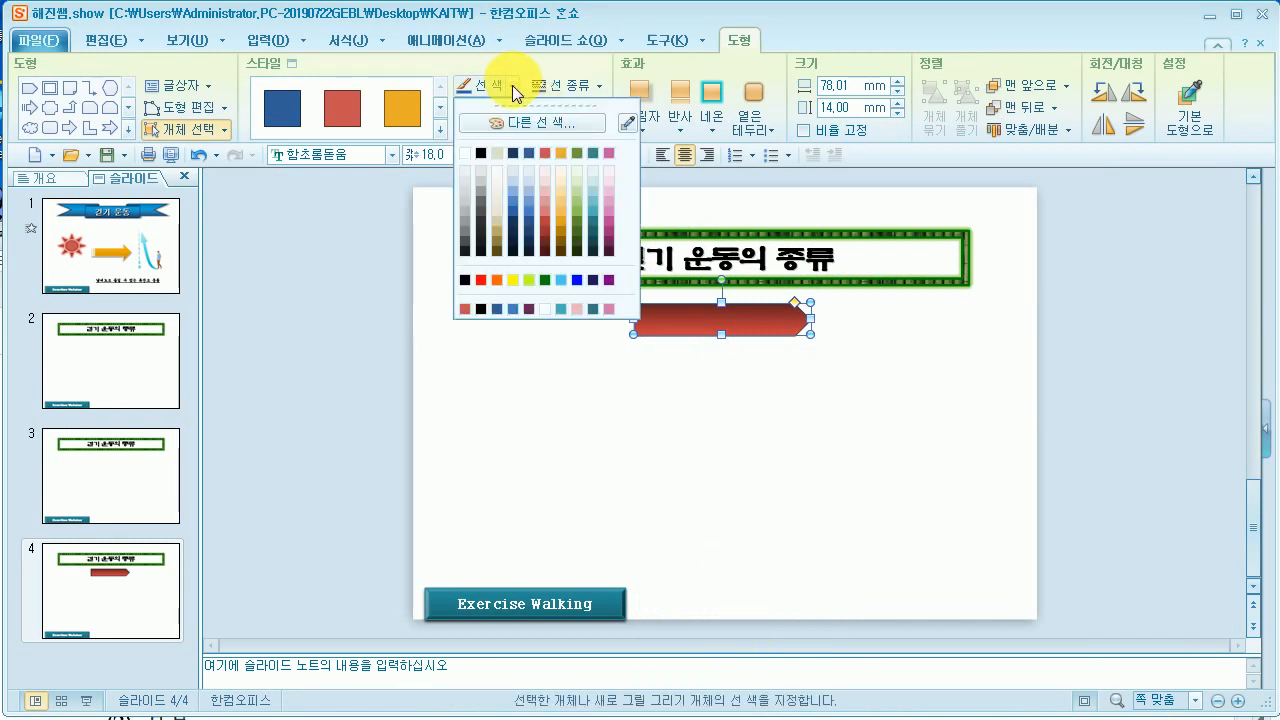
pyautogui.click(513, 282)
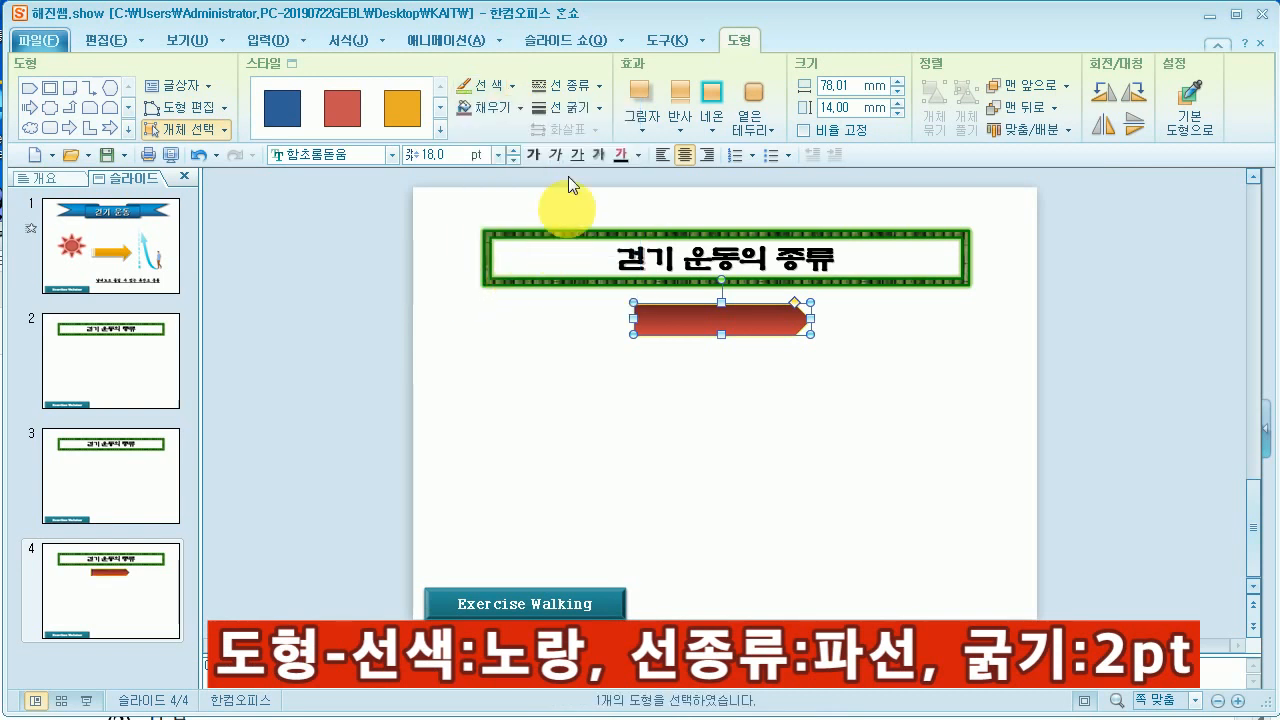
pyautogui.click(596, 86)
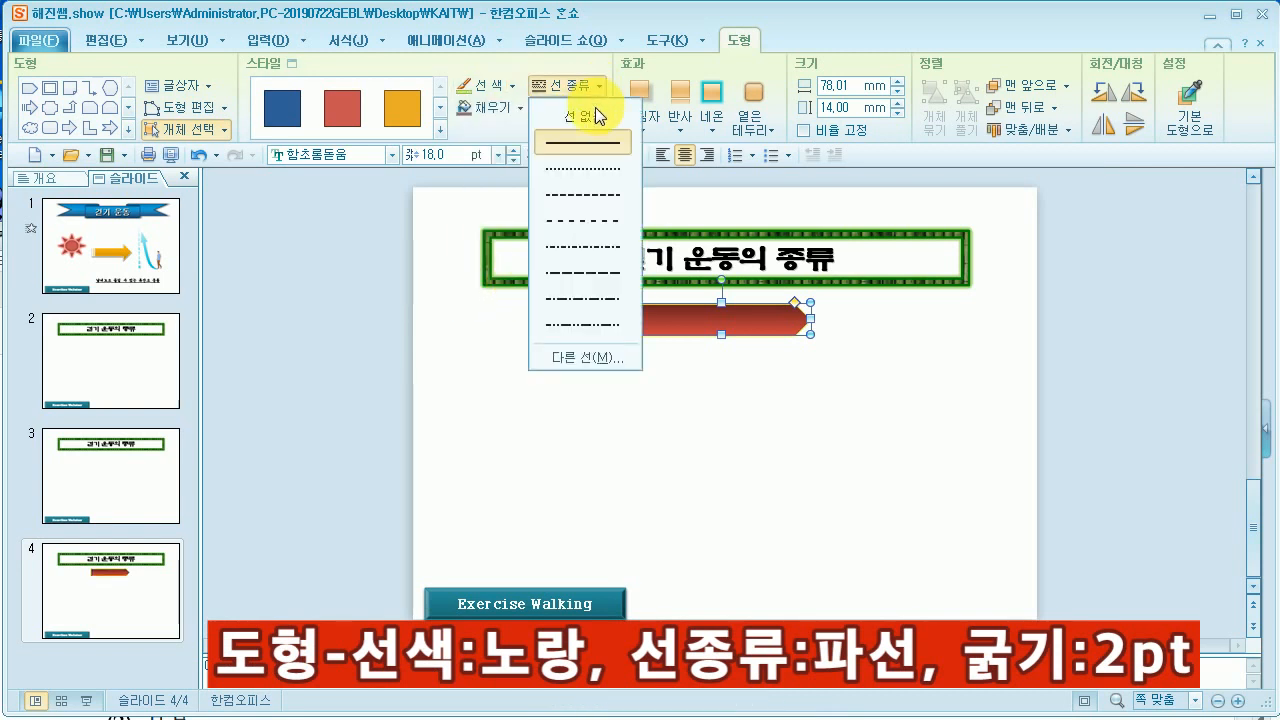
pyautogui.click(590, 195)
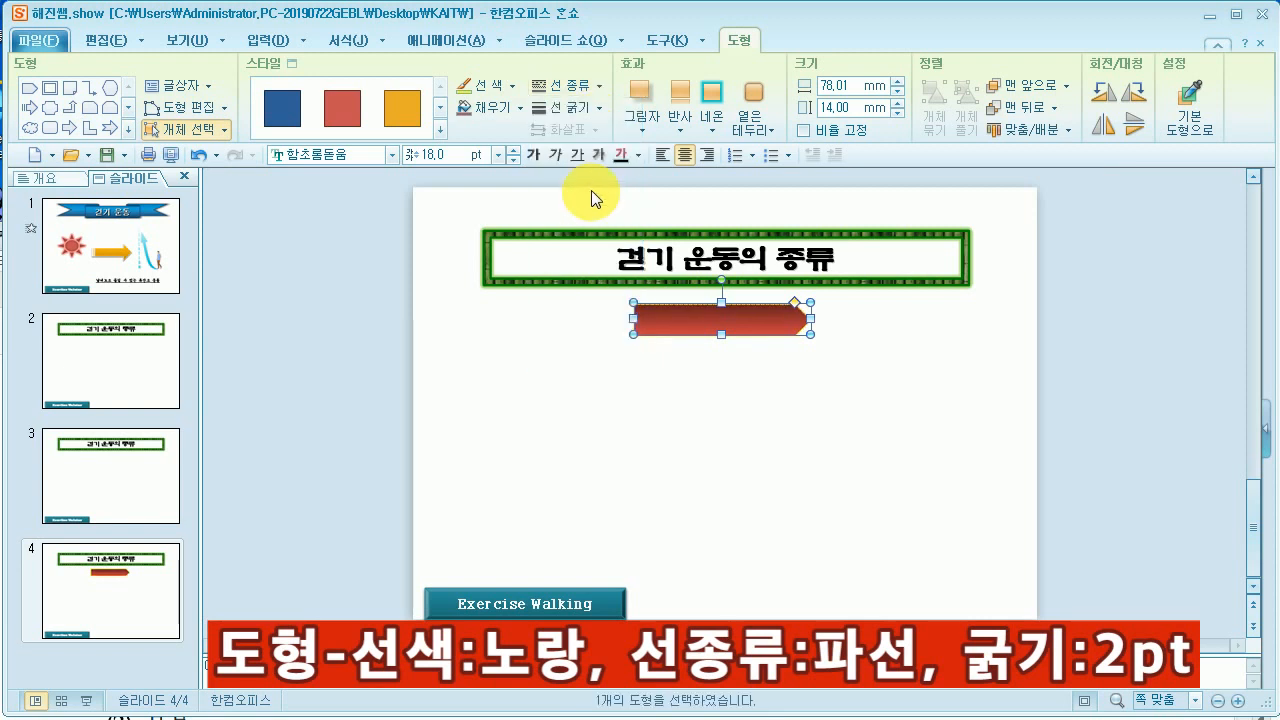
# Set the pentagon's line thickness to 2 pt through its object properties
pyautogui.click(599, 107)
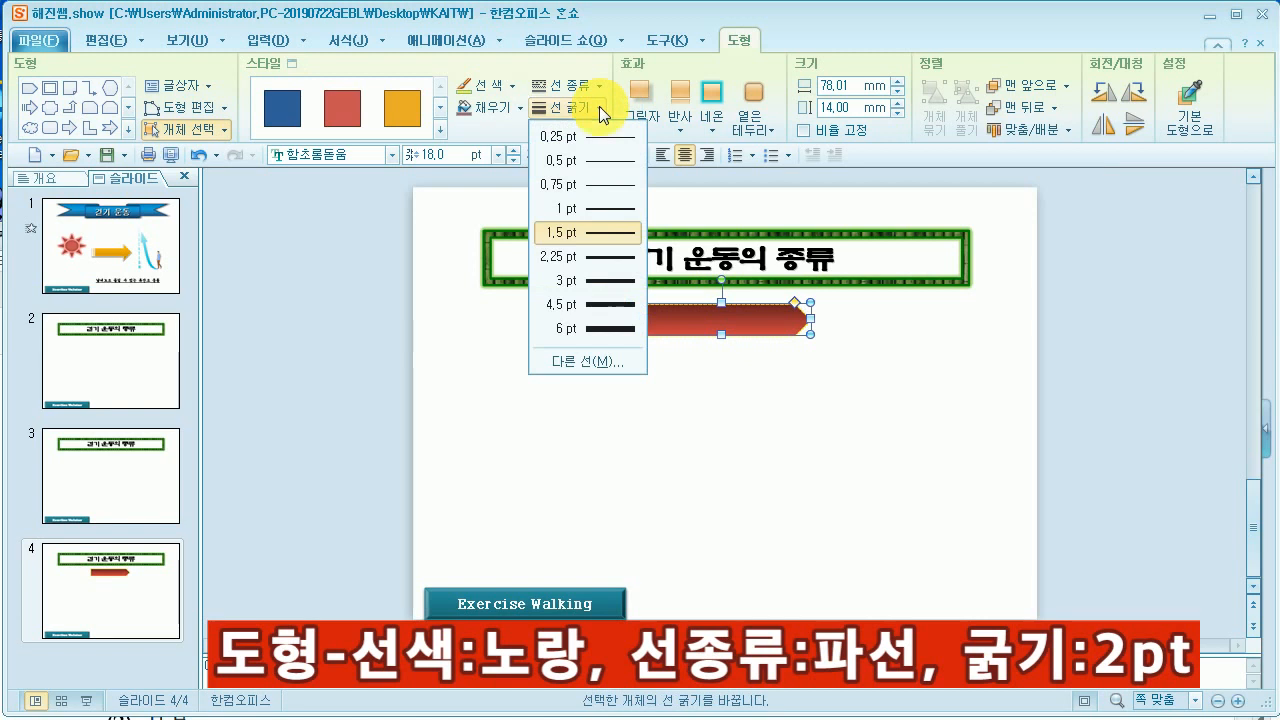
pyautogui.click(591, 361)
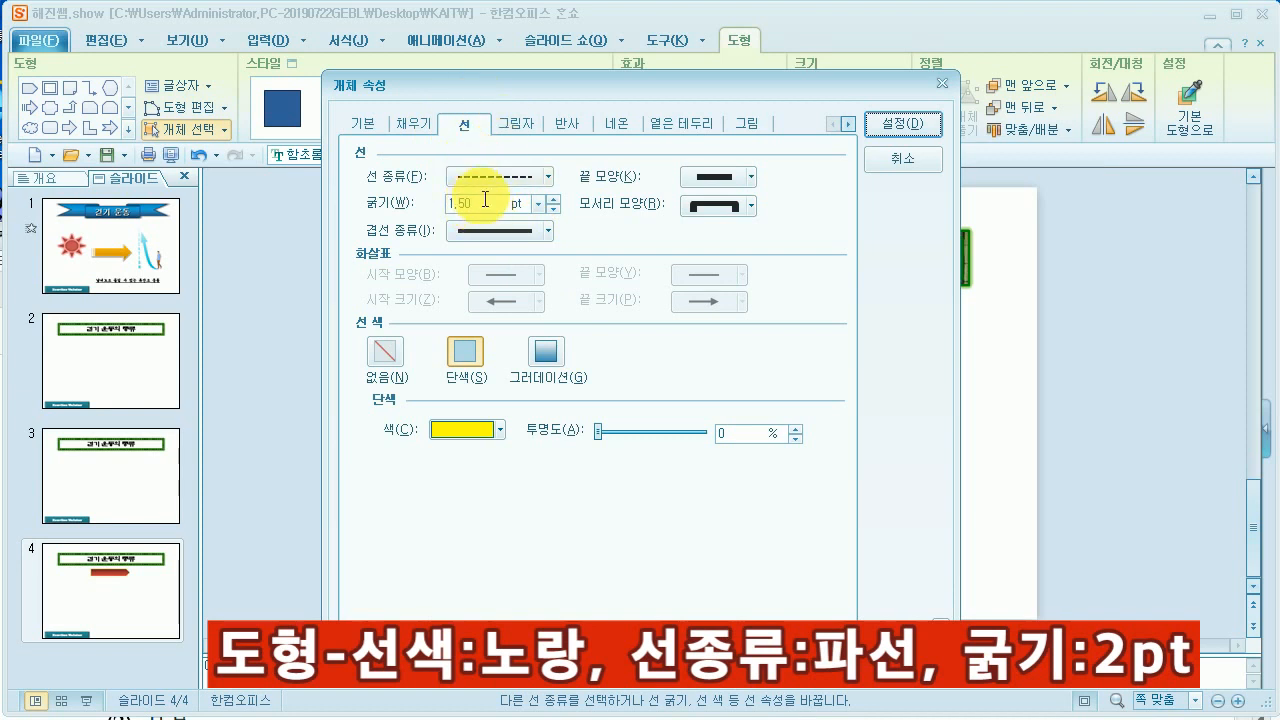
pyautogui.write('2')
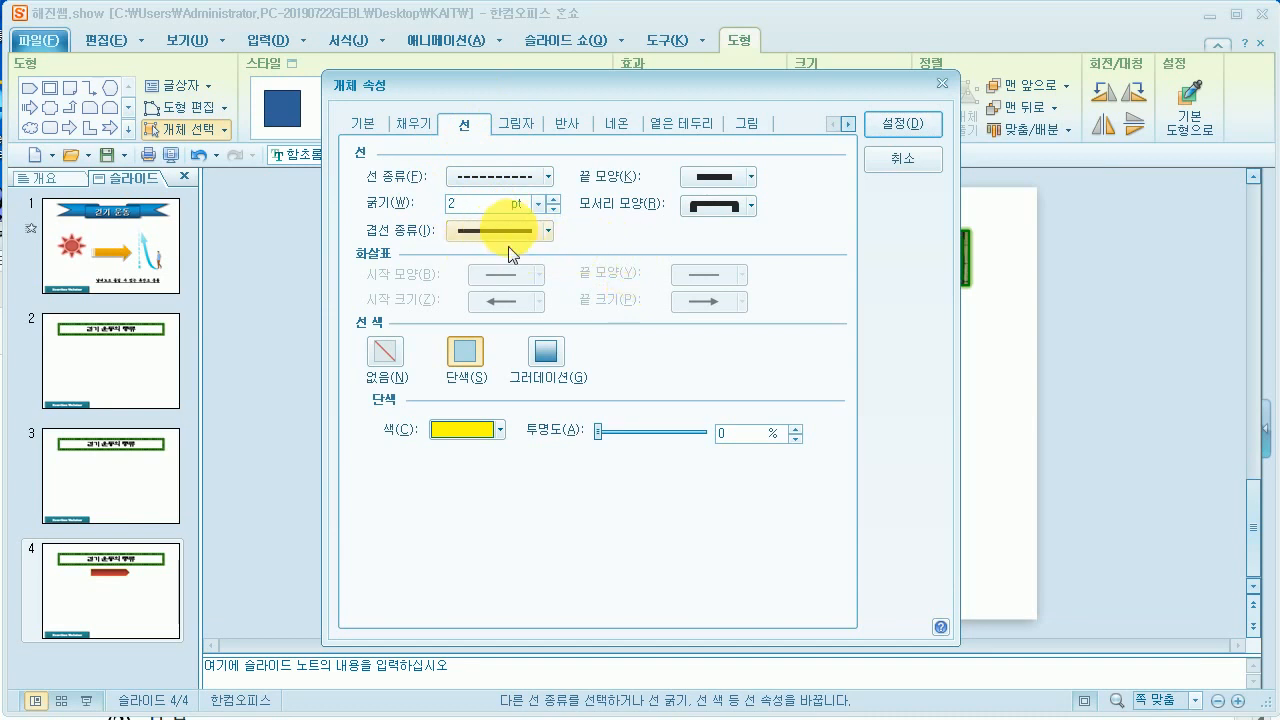
pyautogui.click(896, 124)
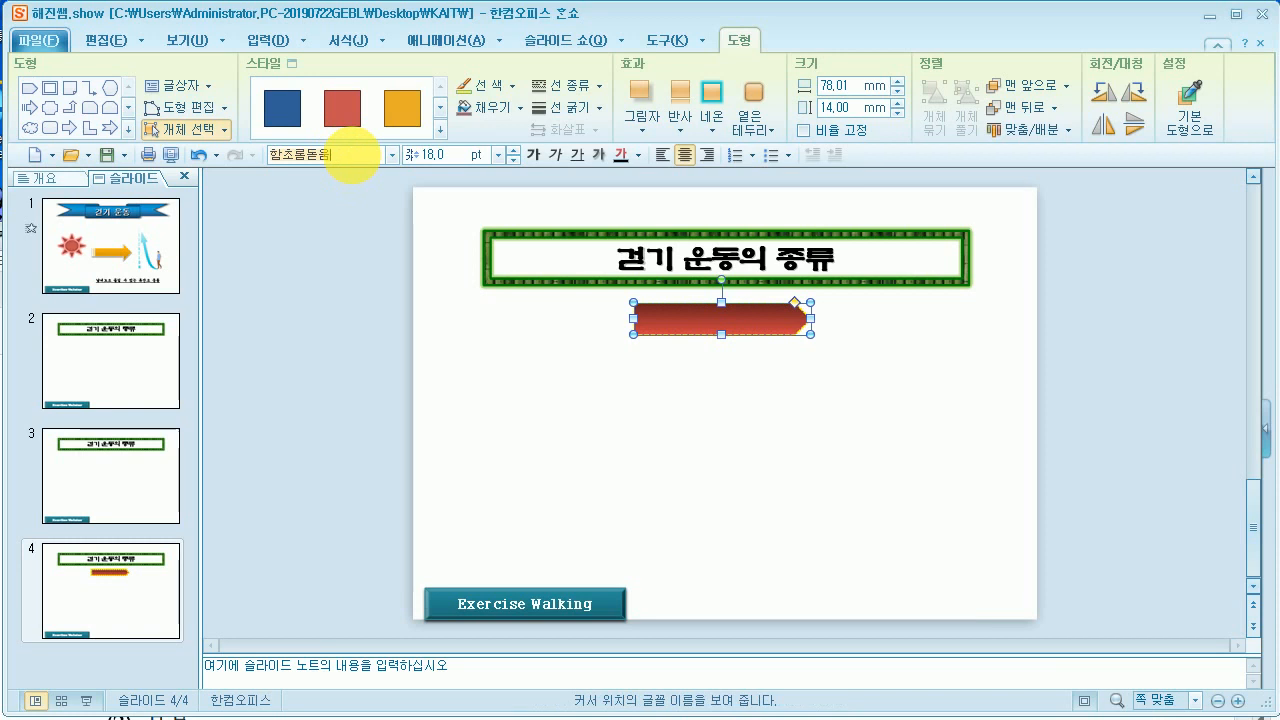
# Format the pentagon's text as 휴먼옛체, 24 pt with shadow, and enter 강도에 따른 분류 in it
pyautogui.click(353, 155)
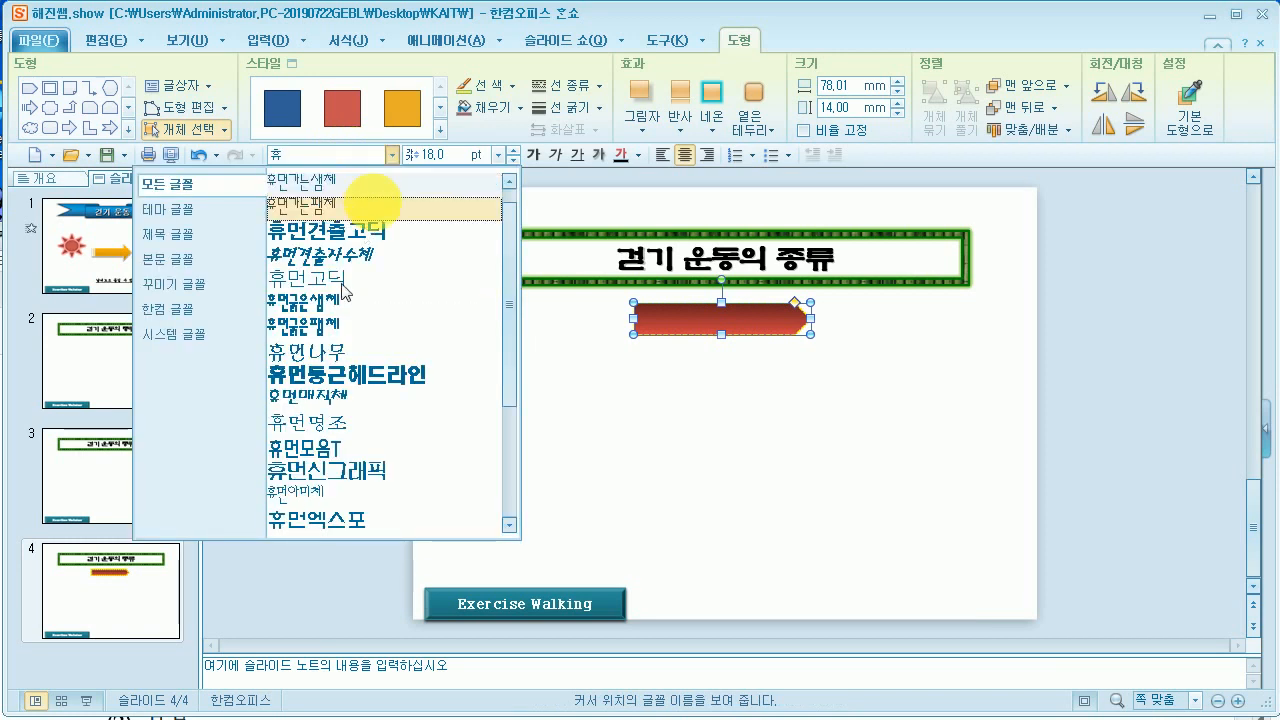
pyautogui.scroll(-1, 347, 378)
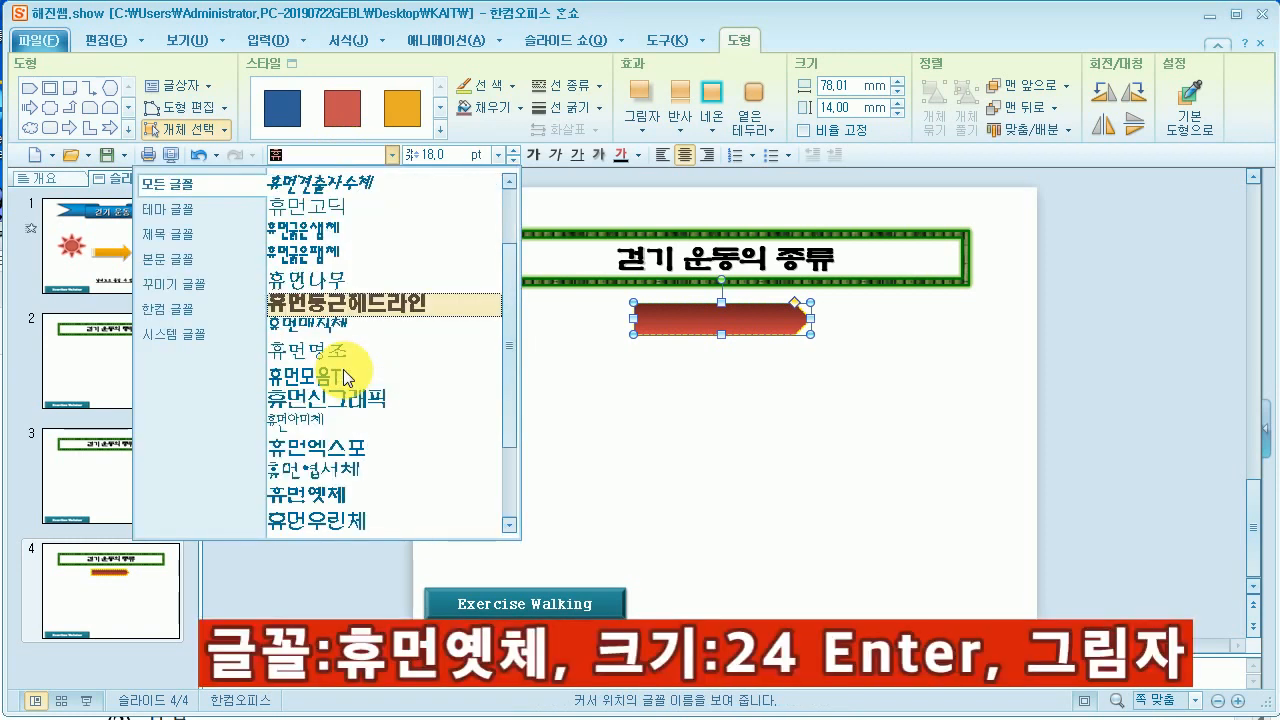
pyautogui.click(326, 494)
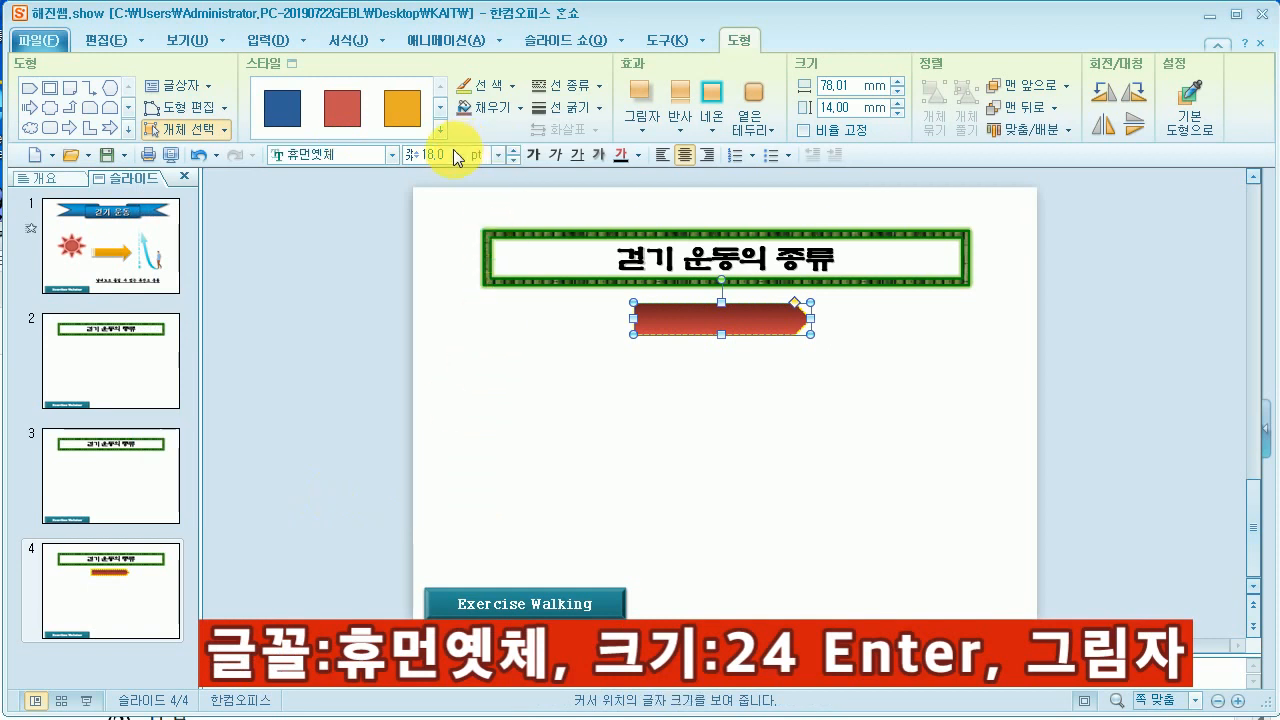
pyautogui.press('Return')
pyautogui.click(599, 154)
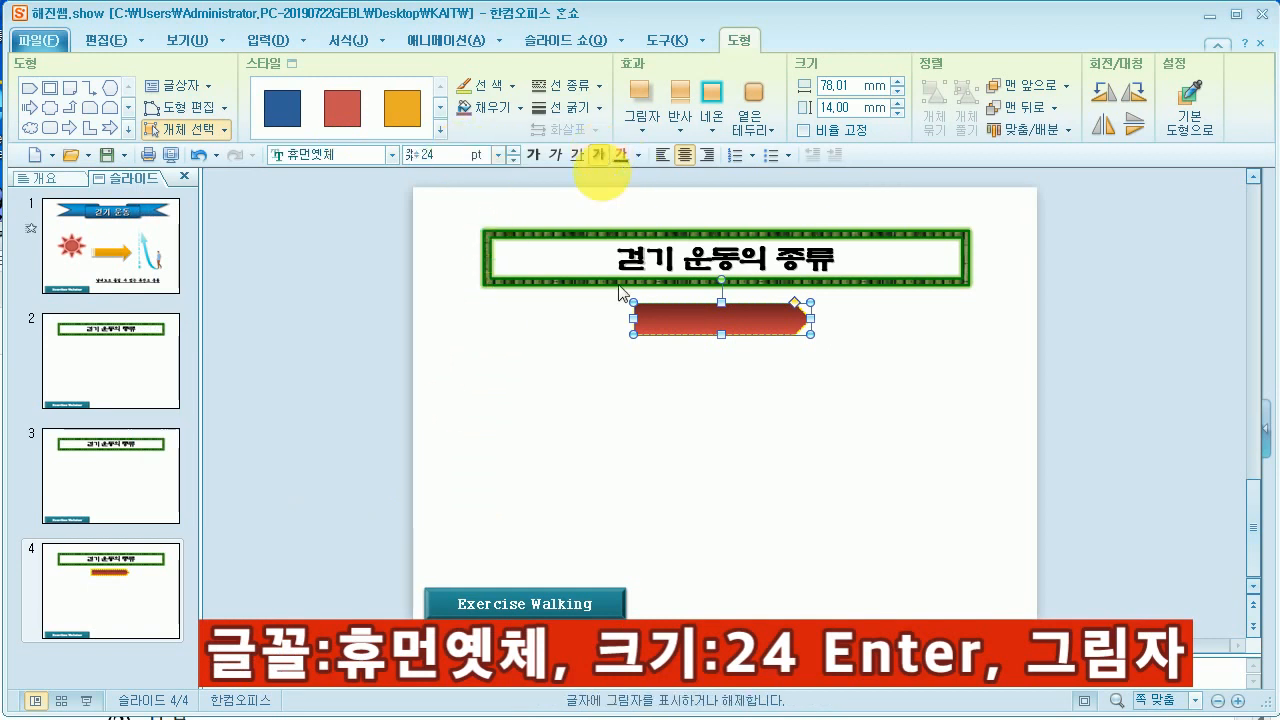
pyautogui.click(811, 331)
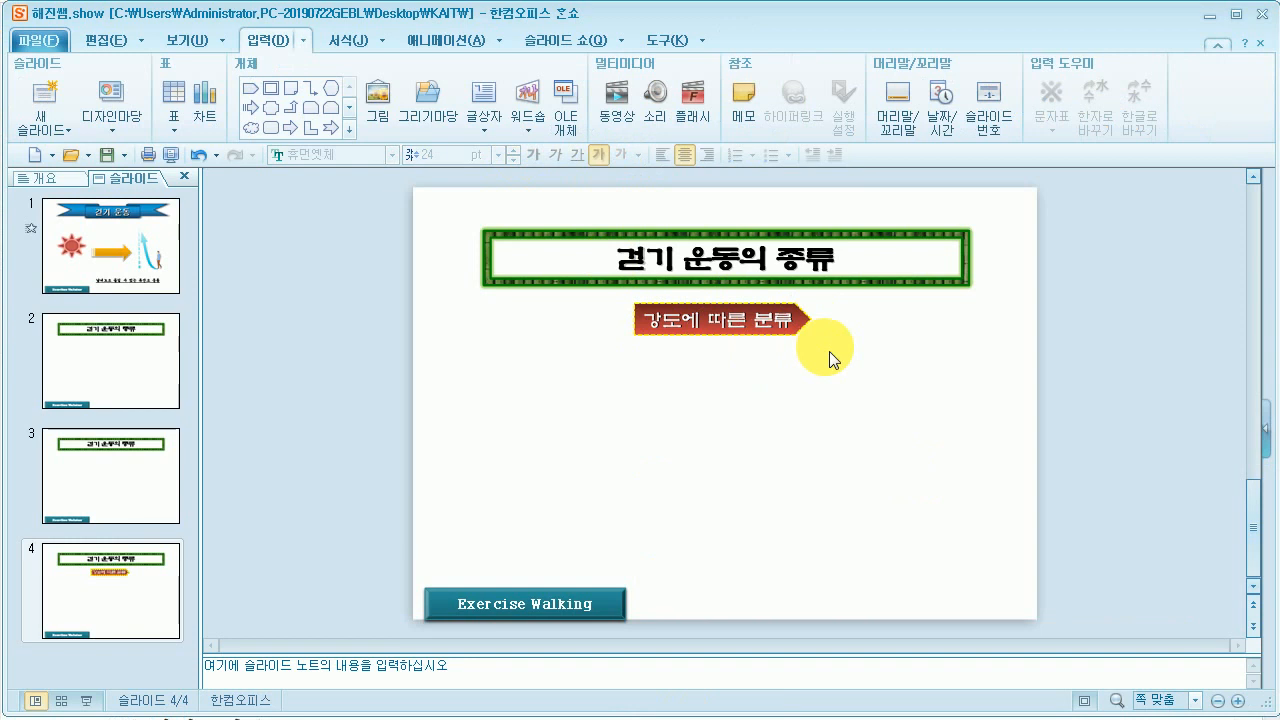
# Switch to the exam sheet and review the fill, gradient, line, reflection and font requirements for shapes 3 to 6
pyautogui.click(328, 719)
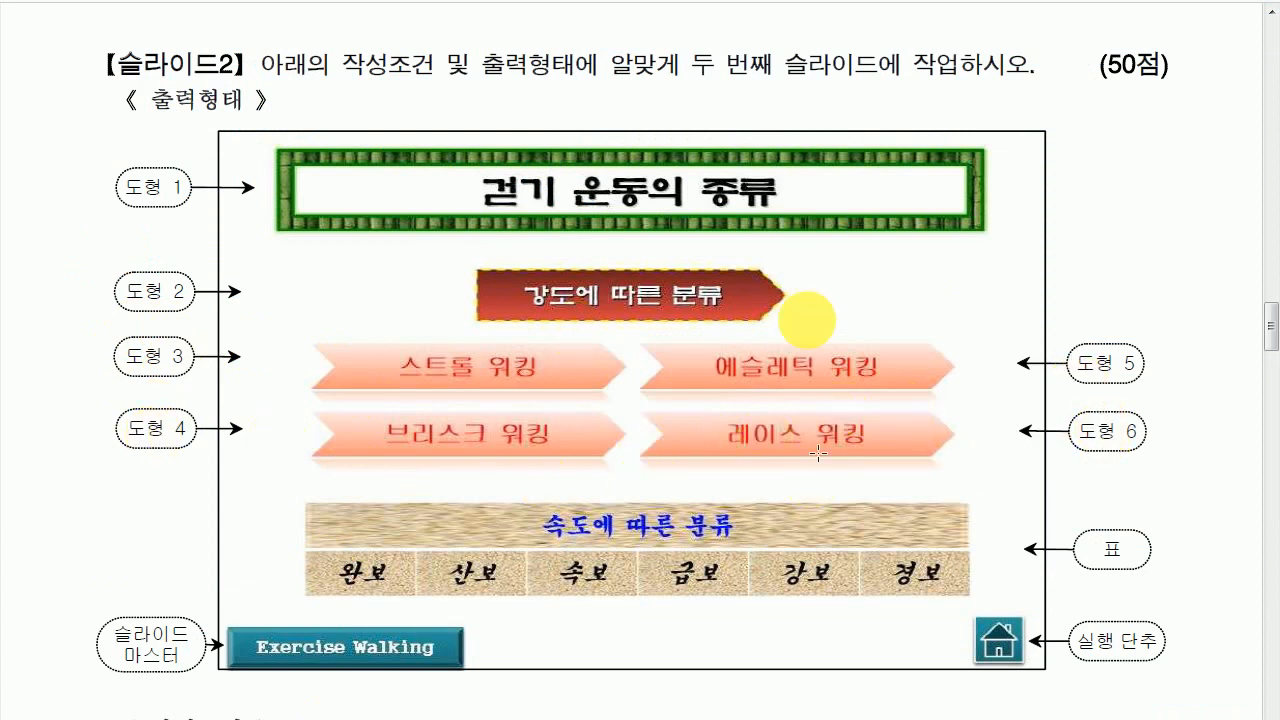
pyautogui.moveTo(1274, 336); pyautogui.dragTo(1270, 421)
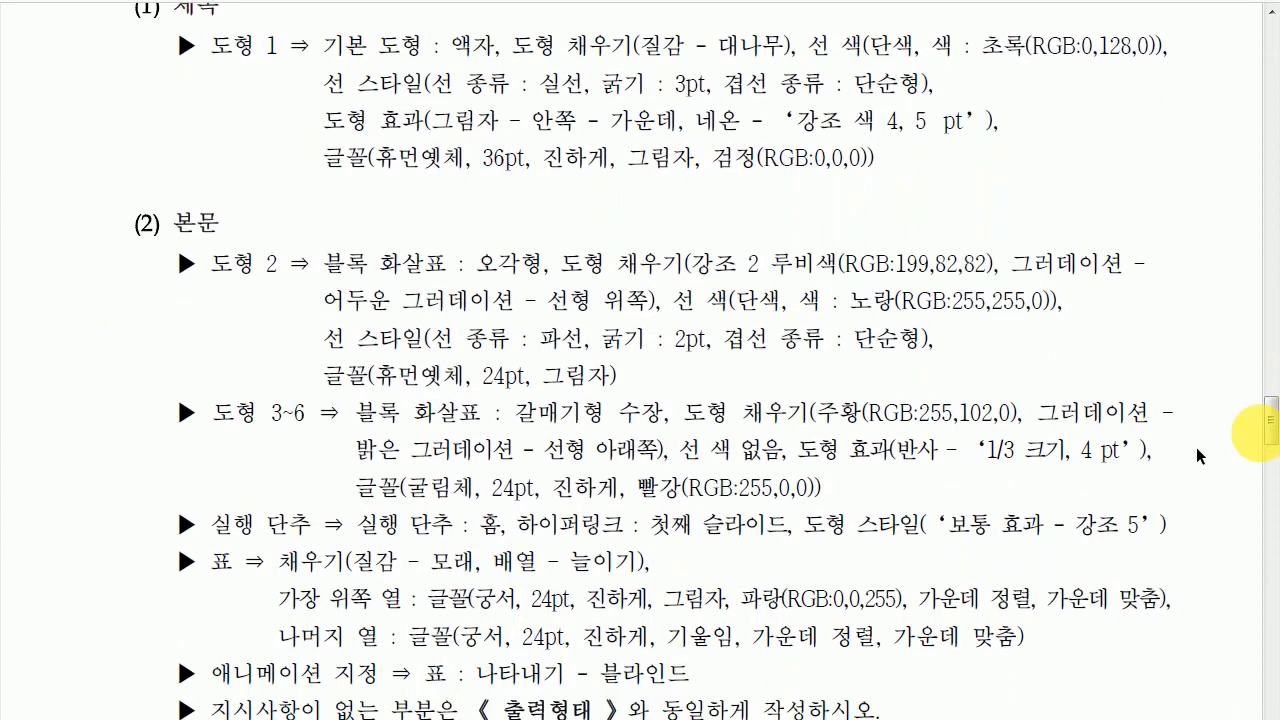
pyautogui.moveTo(518, 412); pyautogui.dragTo(676, 412)
pyautogui.moveTo(818, 412); pyautogui.dragTo(862, 413)
pyautogui.moveTo(1037, 412); pyautogui.dragTo(1143, 414)
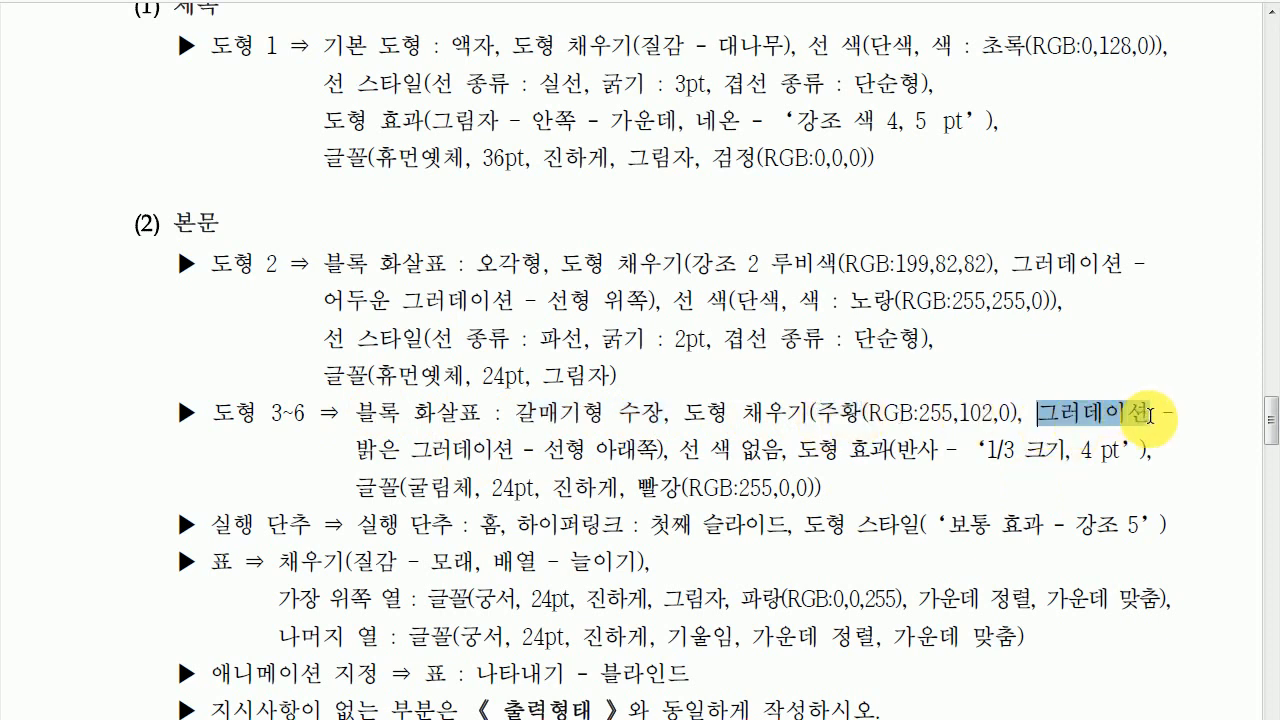
pyautogui.moveTo(355, 450); pyautogui.dragTo(401, 450)
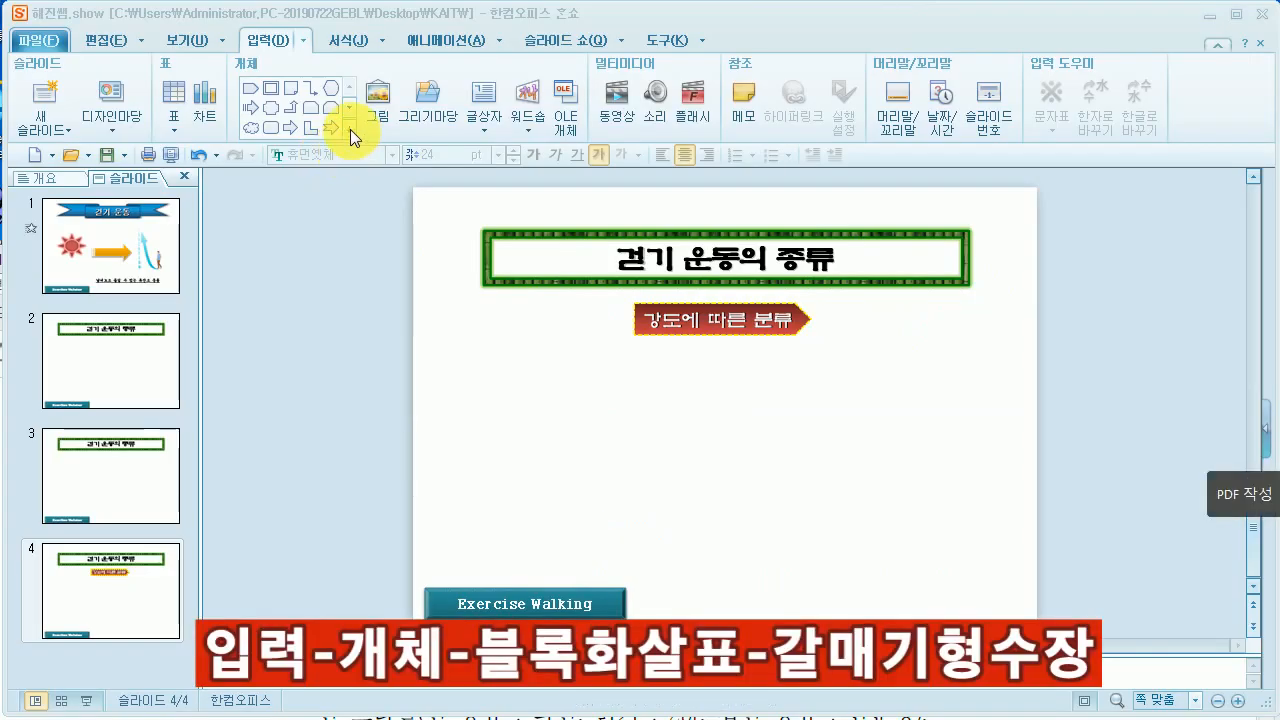
# Draw a chevron block arrow (갈매기형 수장) about 82 mm by 16 mm below and left of the pentagon on slide 4
pyautogui.click(350, 129)
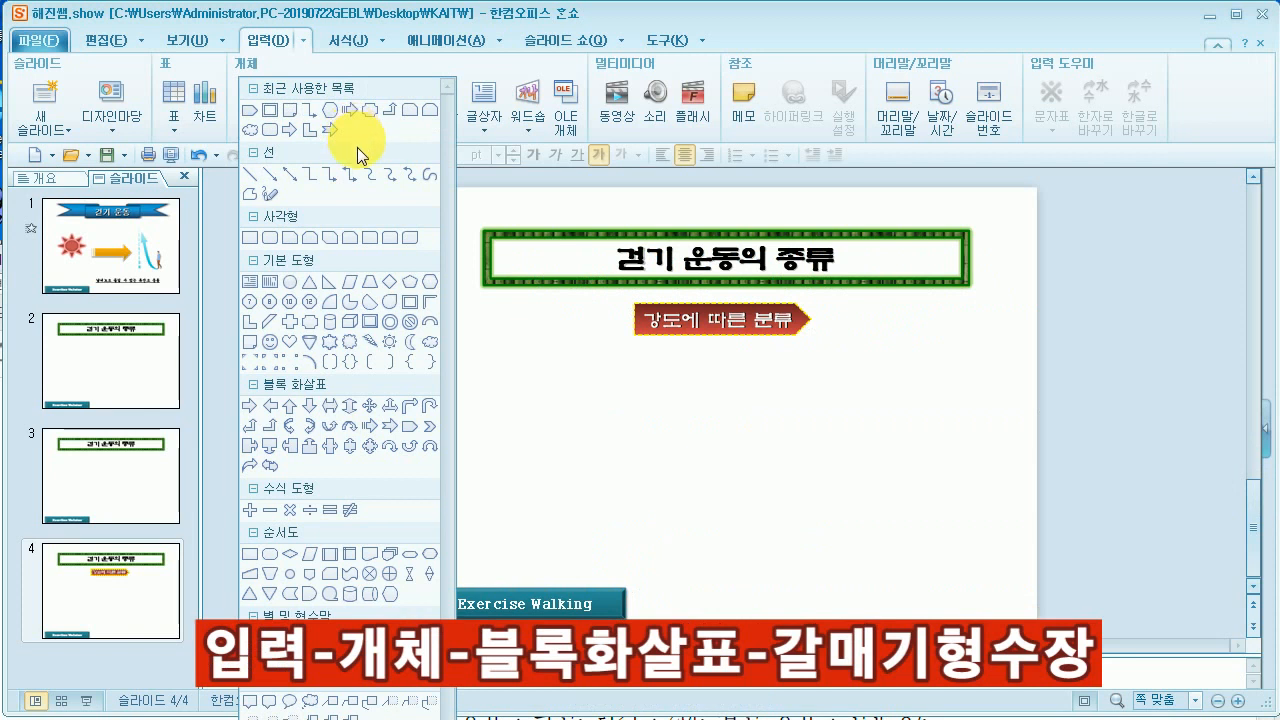
pyautogui.click(426, 428)
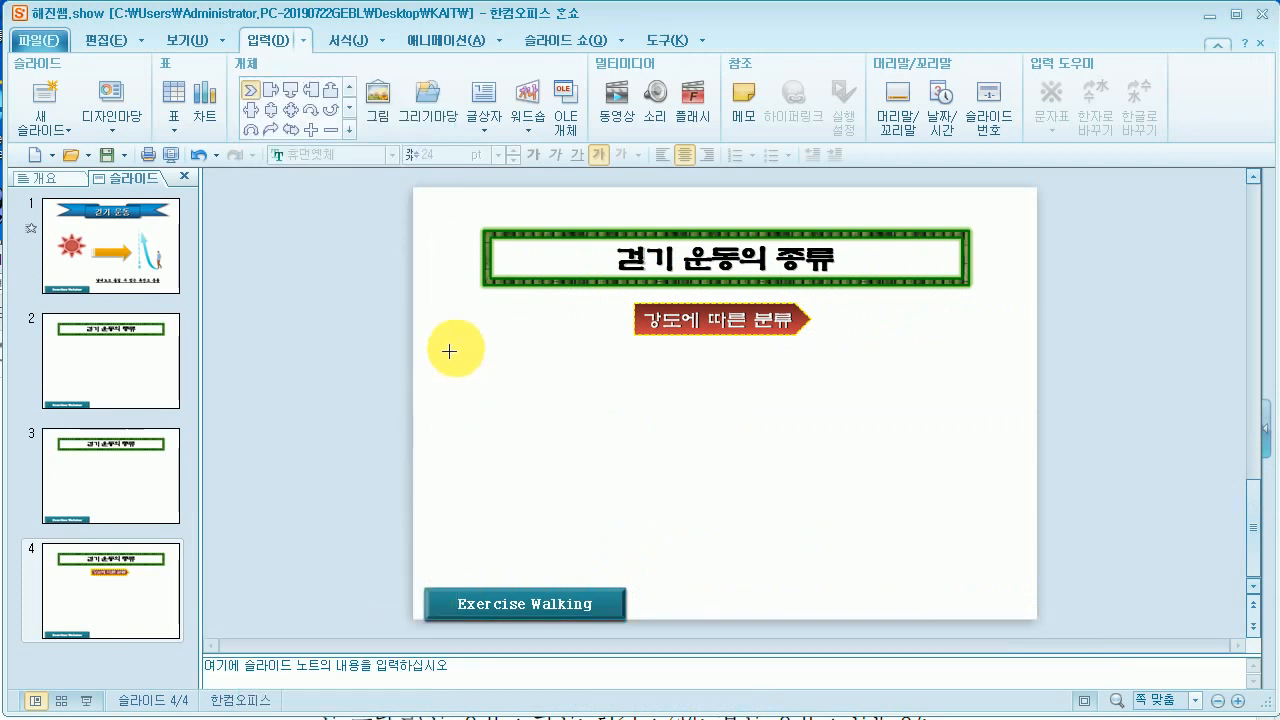
pyautogui.moveTo(448, 344); pyautogui.dragTo(634, 380)
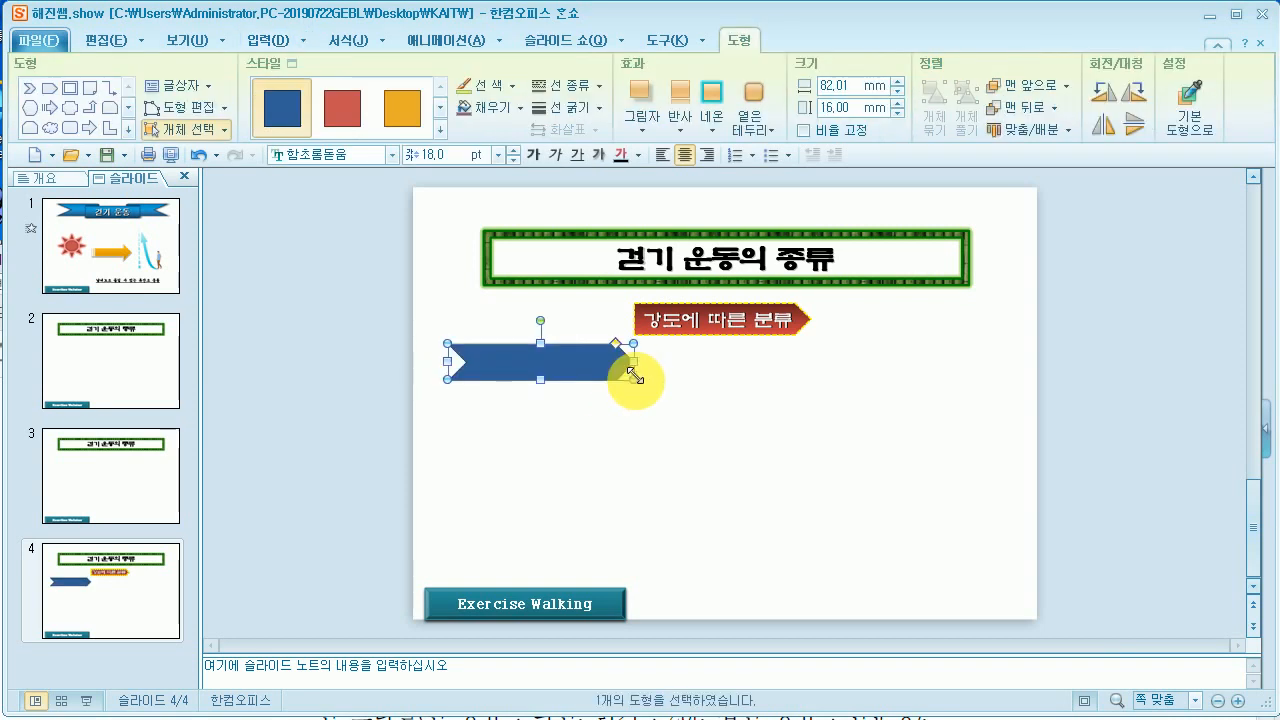
# Fill the chevron with orange (RGB 255,102,0) and apply the light linear bottom (선형 아래쪽) gradient
pyautogui.click(521, 108)
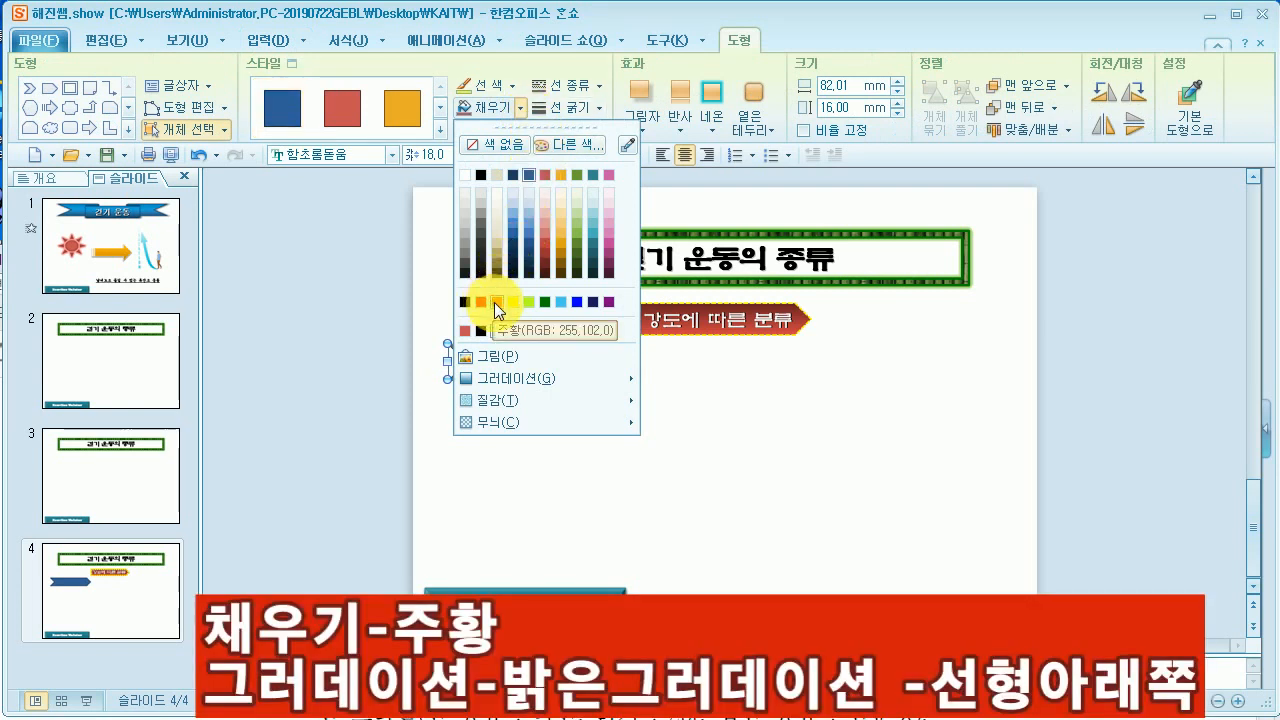
pyautogui.click(497, 302)
pyautogui.click(520, 110)
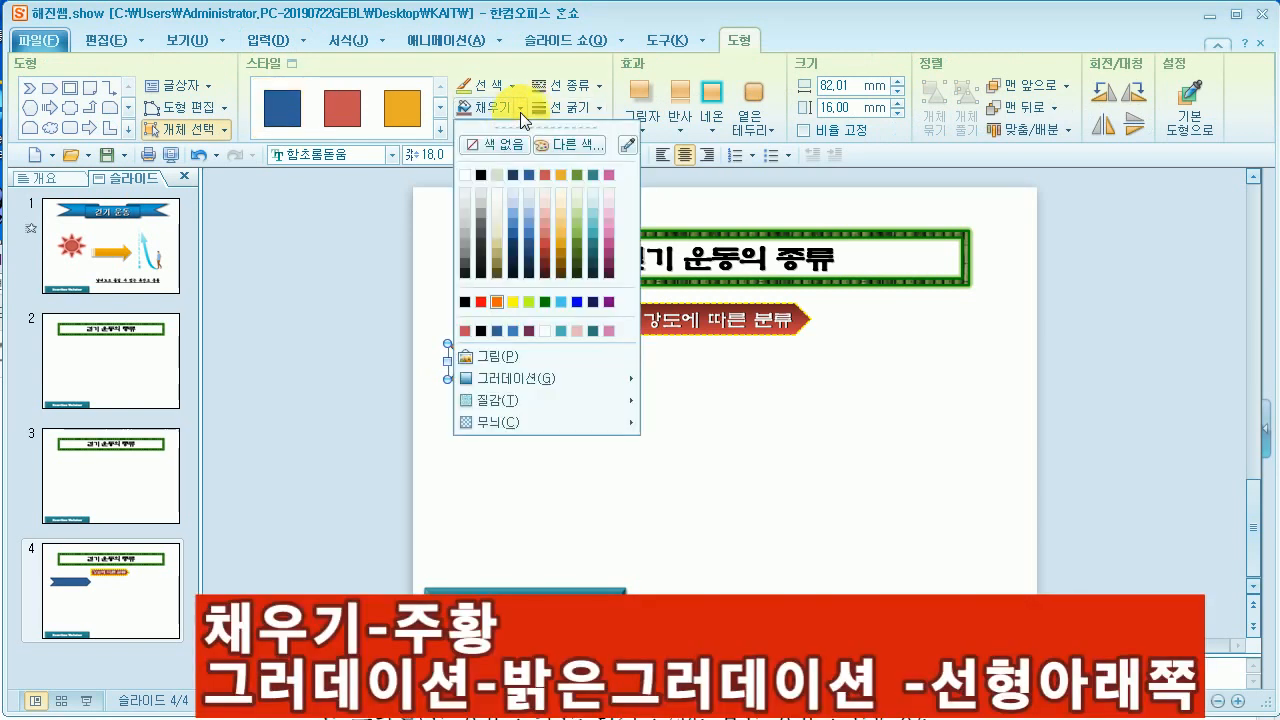
pyautogui.moveTo(549, 378)
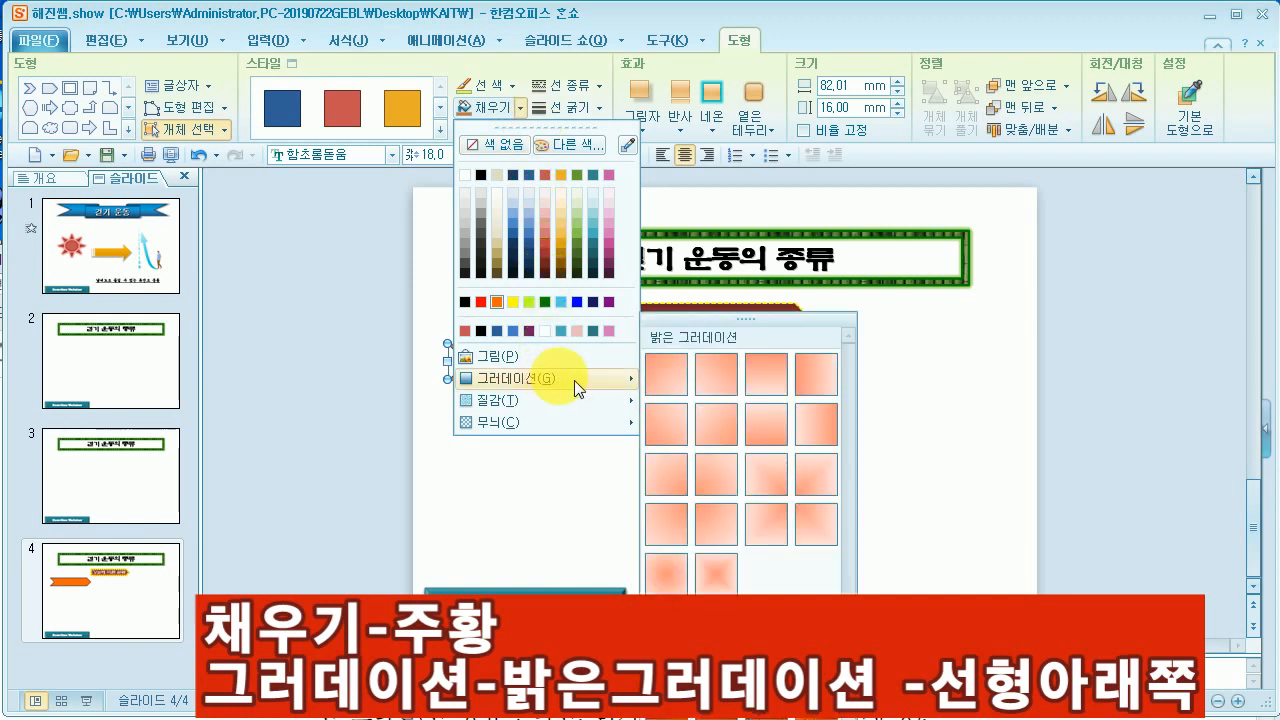
pyautogui.click(756, 431)
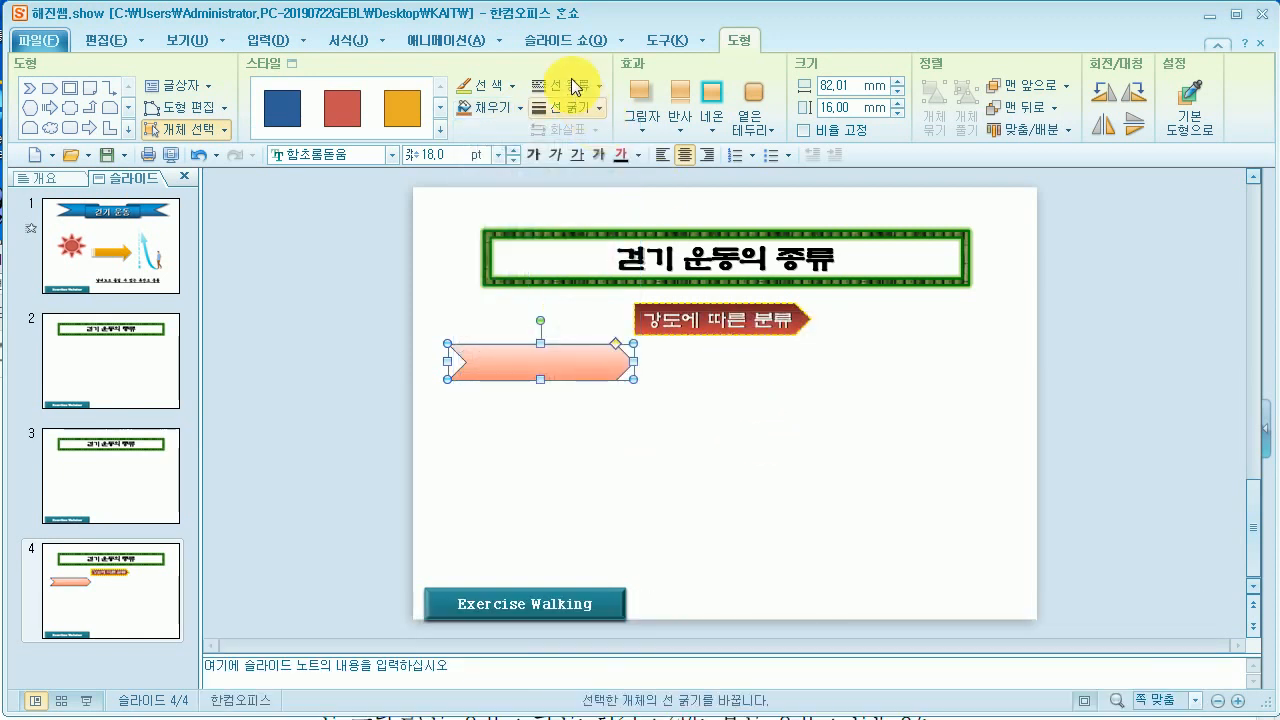
# Remove the chevron's outline (선 없음) and give it the 1/3 크기, 4 pt reflection effect
pyautogui.click(577, 89)
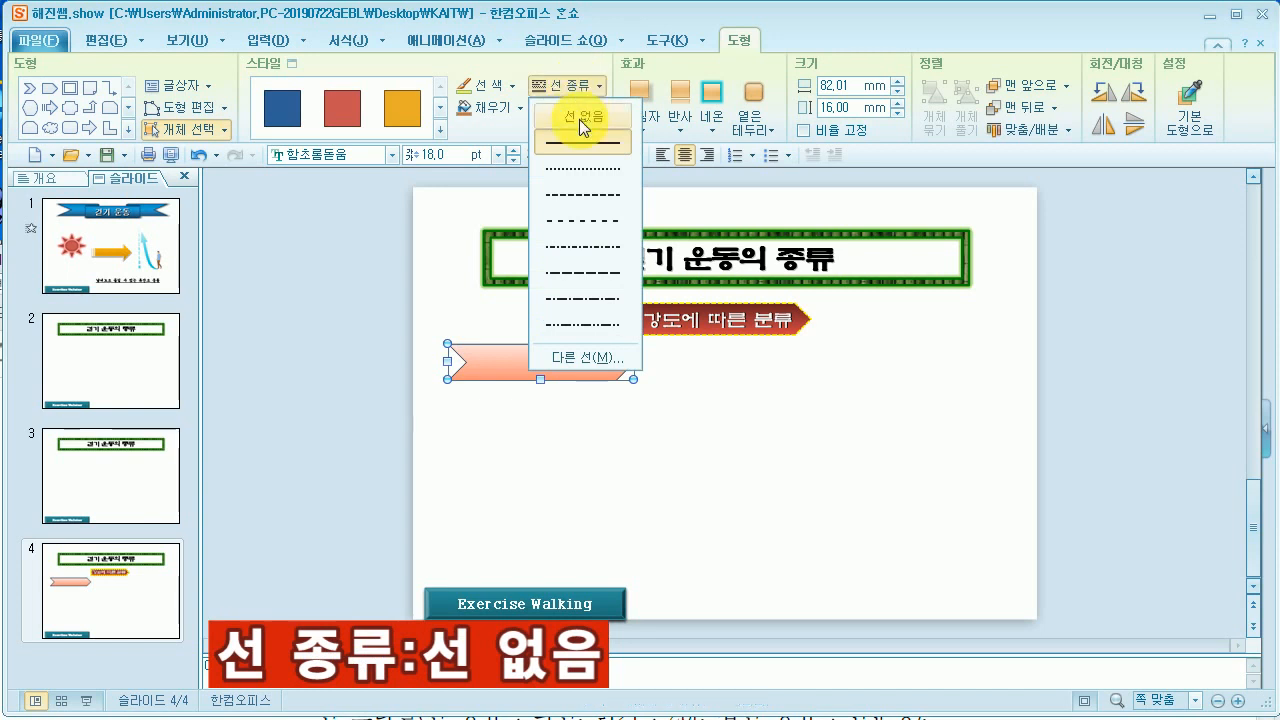
pyautogui.click(579, 118)
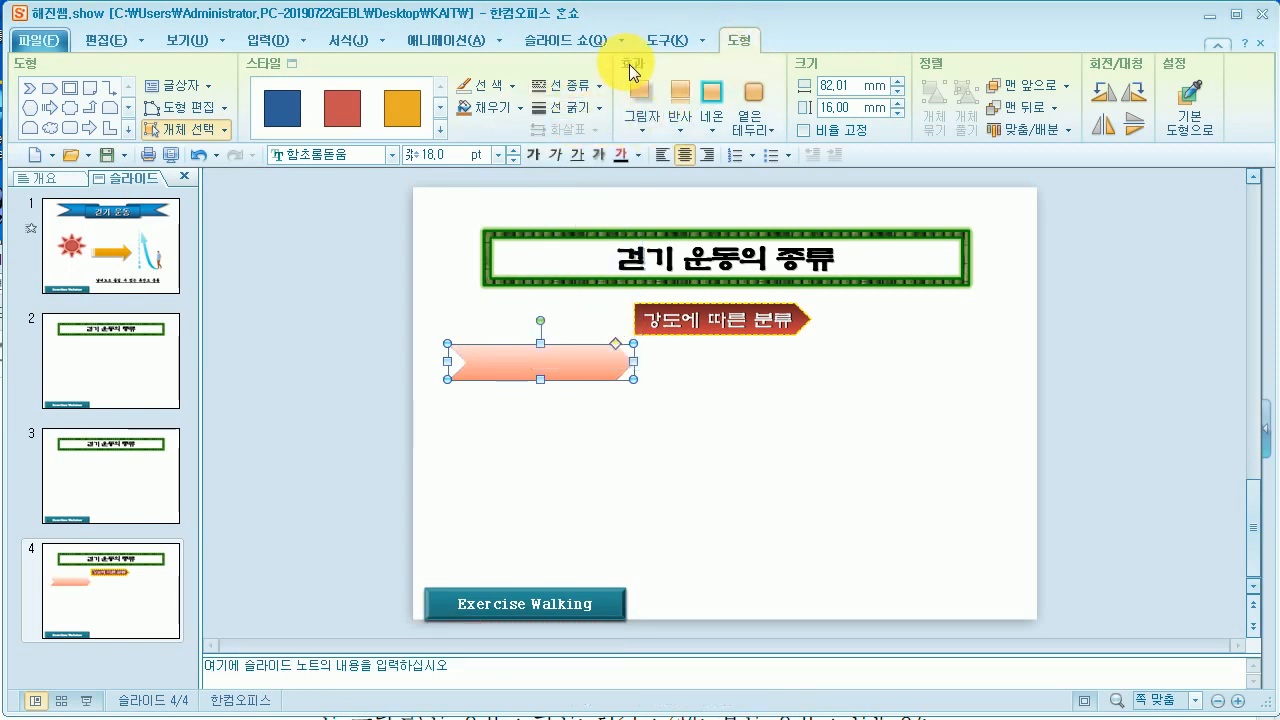
pyautogui.click(686, 130)
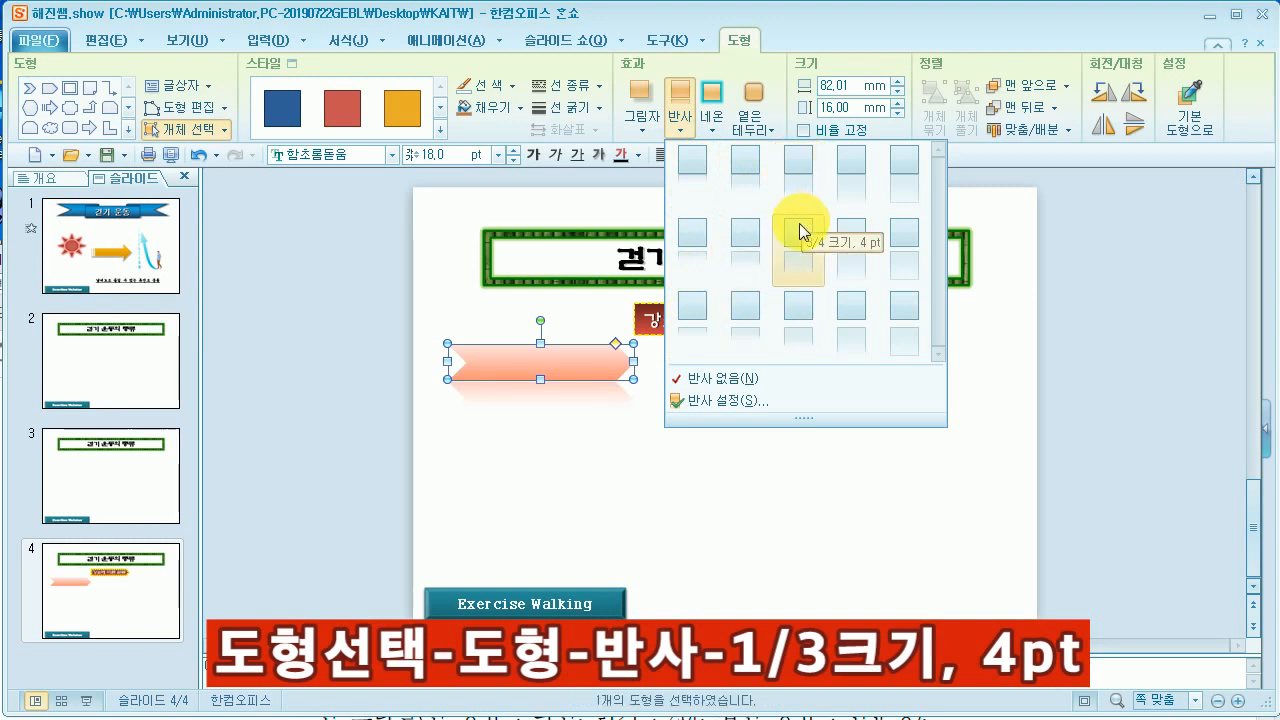
pyautogui.click(790, 312)
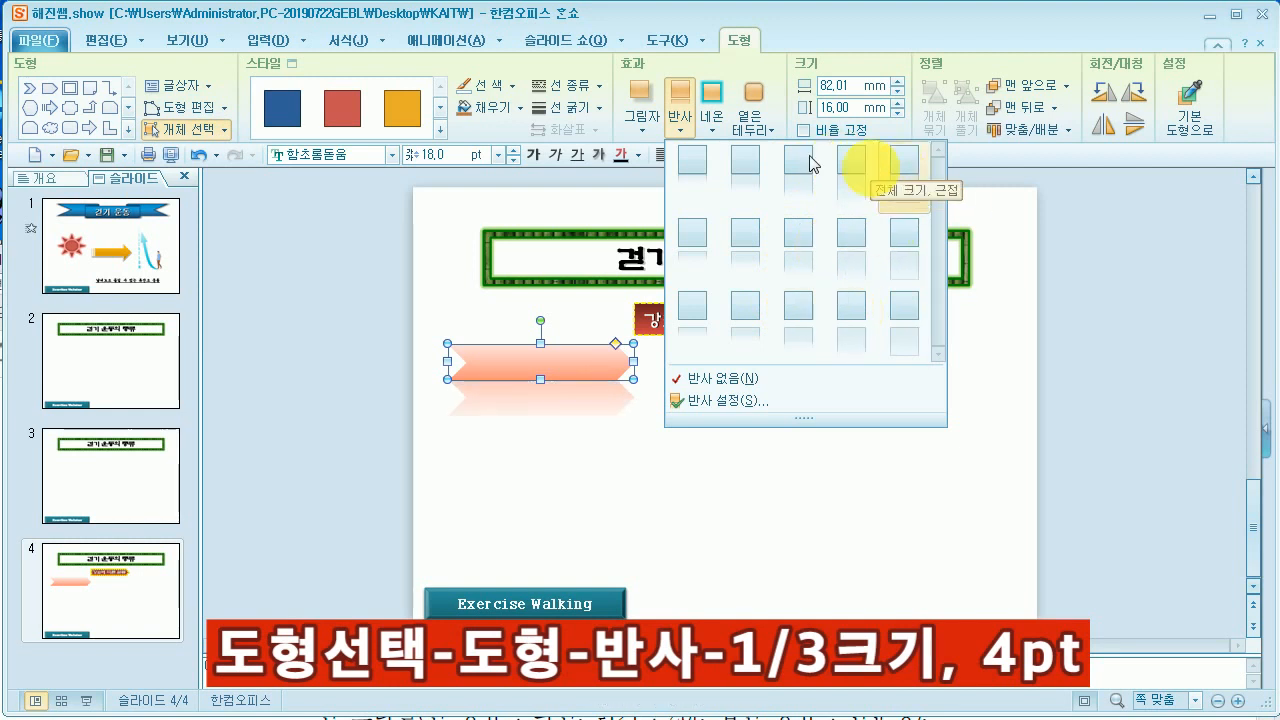
pyautogui.click(698, 230)
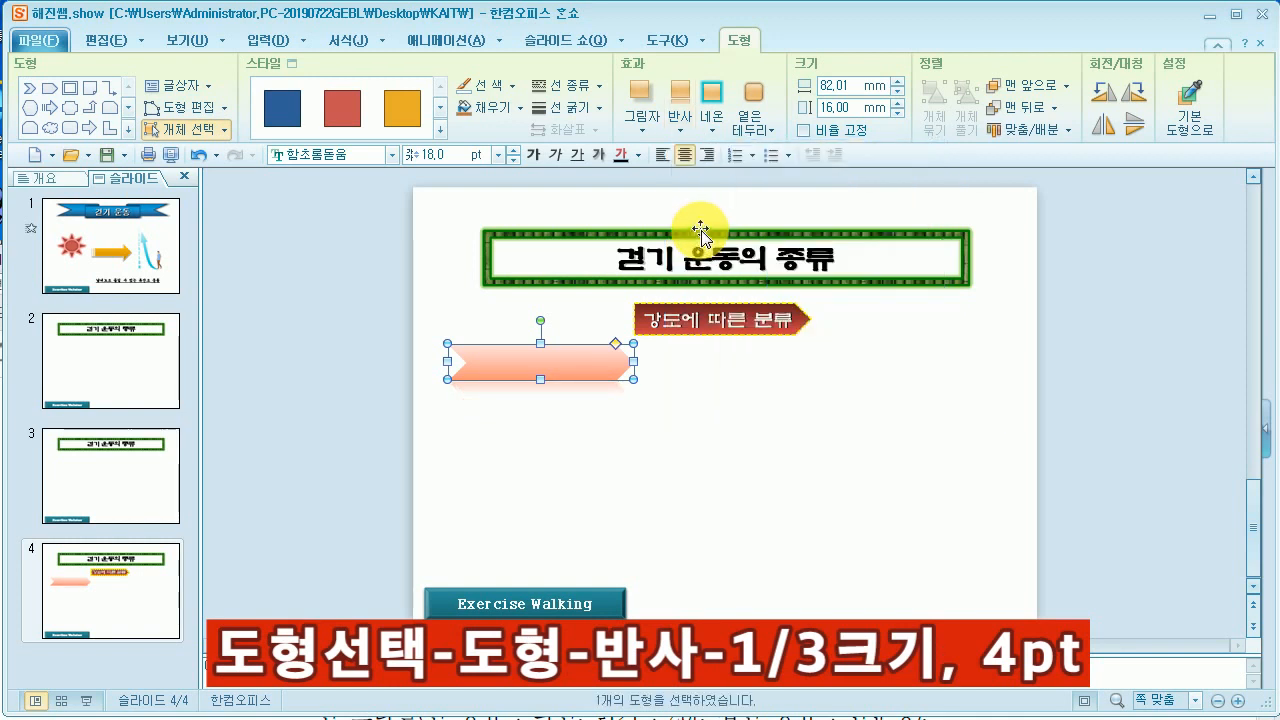
# Format the chevron's text as 굴림체, 24 pt, bold and red
pyautogui.click(362, 155)
pyautogui.write('ㄱ')
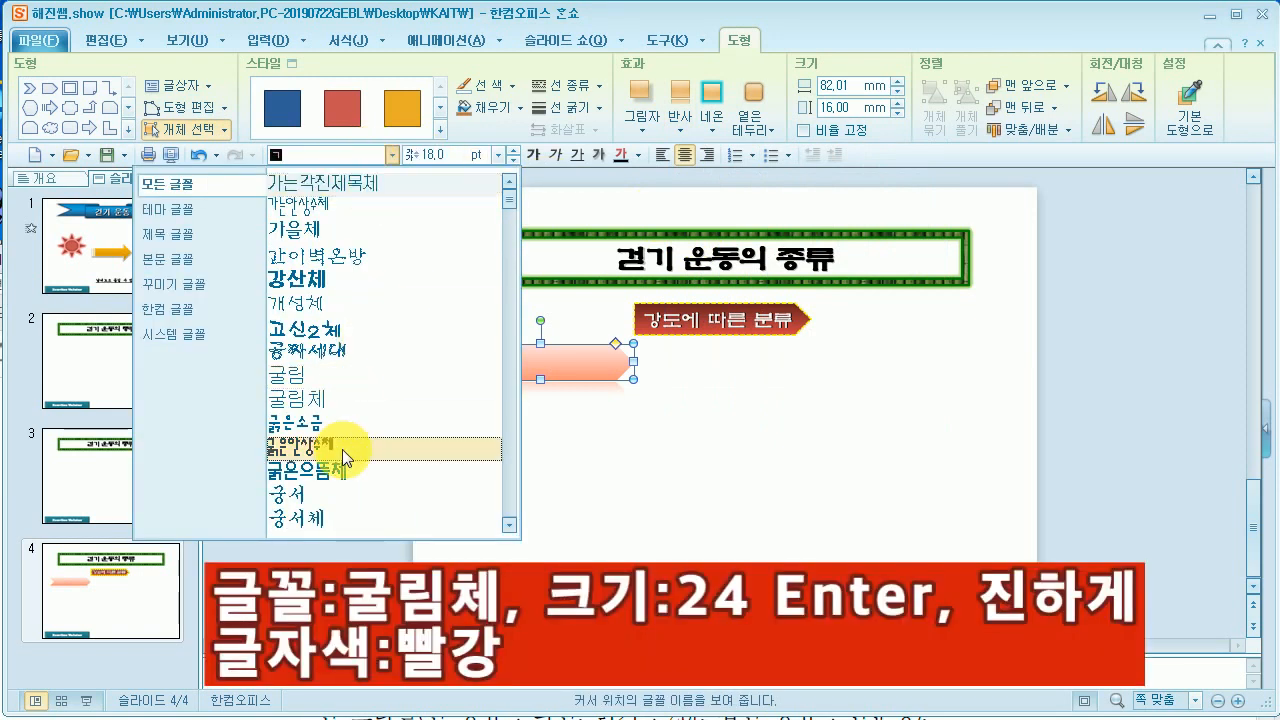
pyautogui.click(344, 404)
pyautogui.click(437, 155)
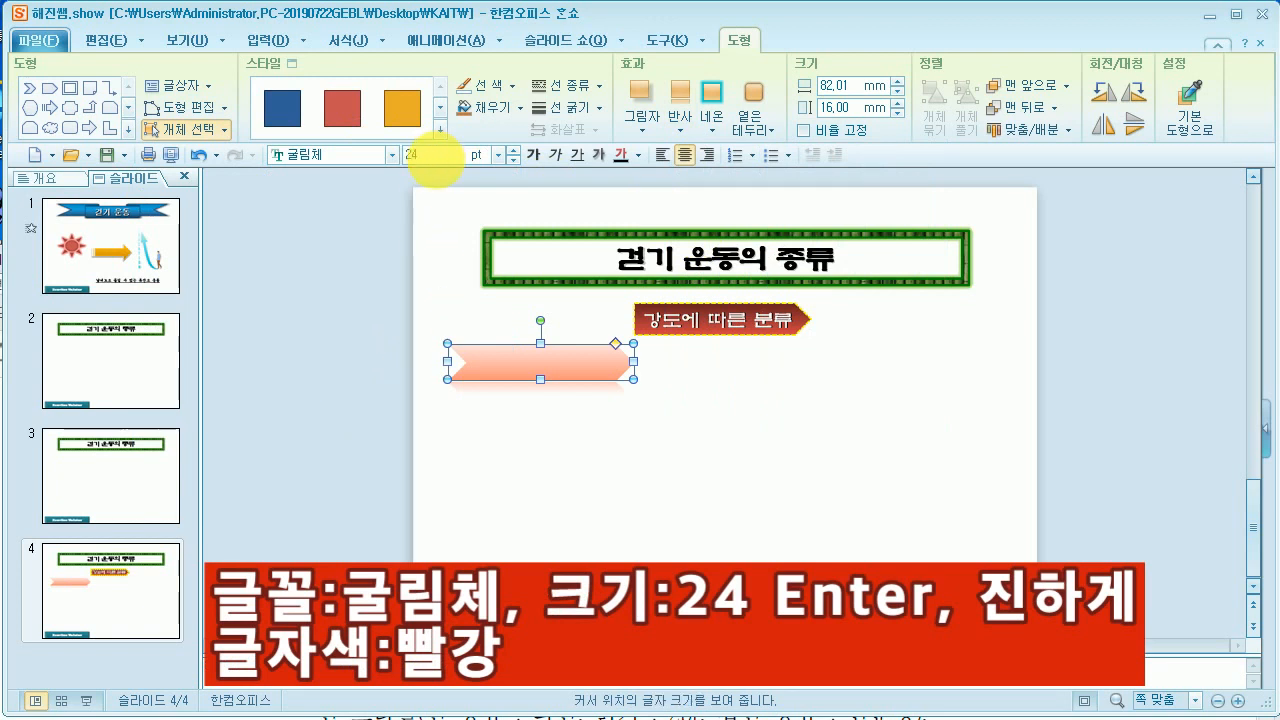
pyautogui.press('Return')
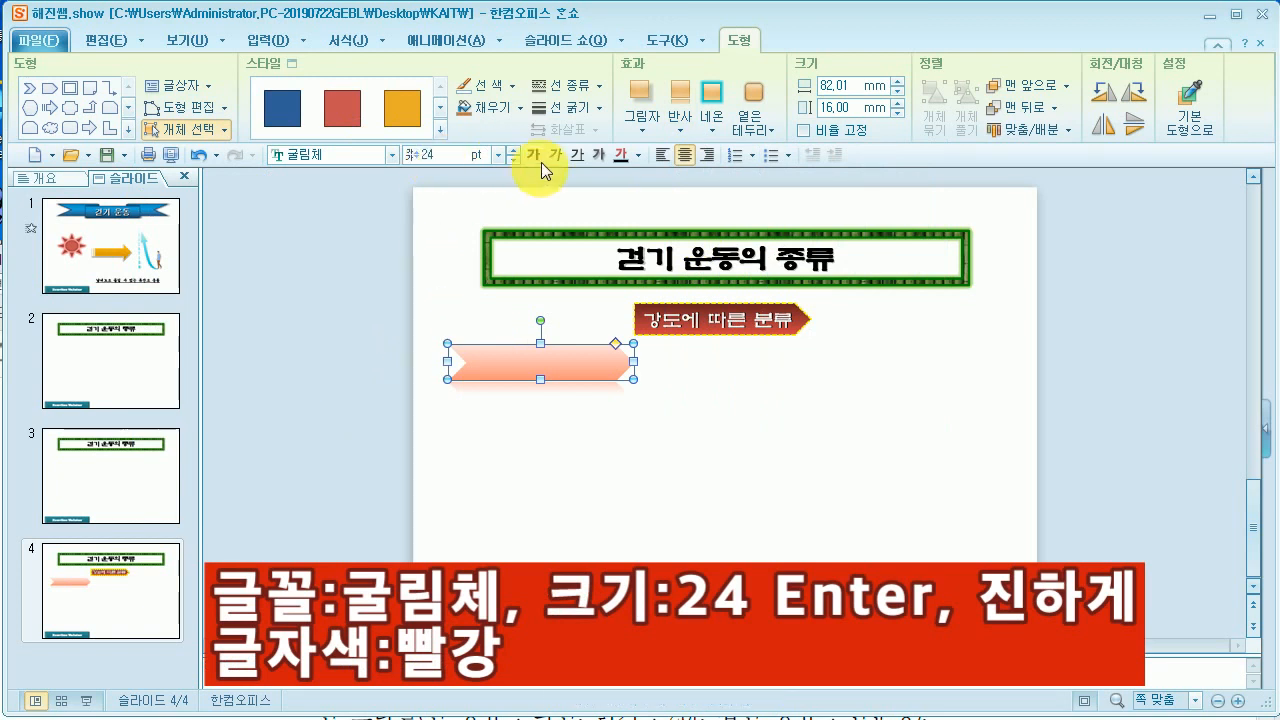
pyautogui.click(538, 156)
pyautogui.click(638, 155)
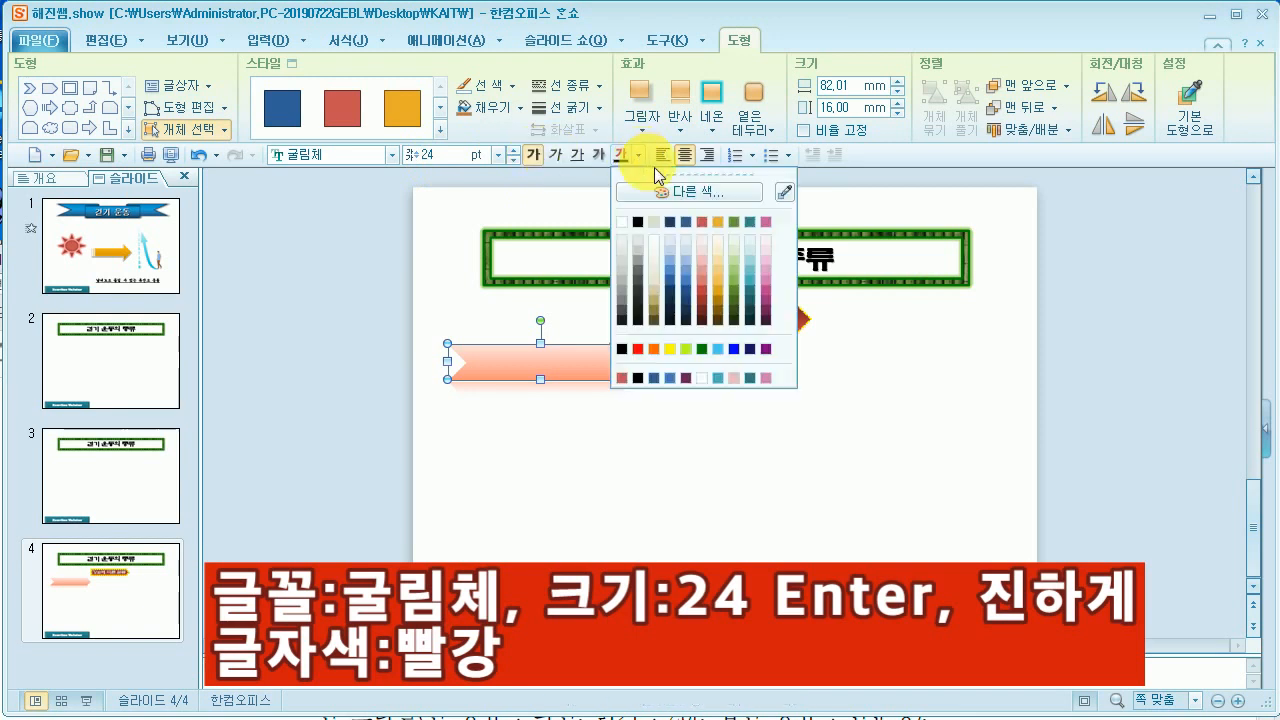
pyautogui.click(641, 349)
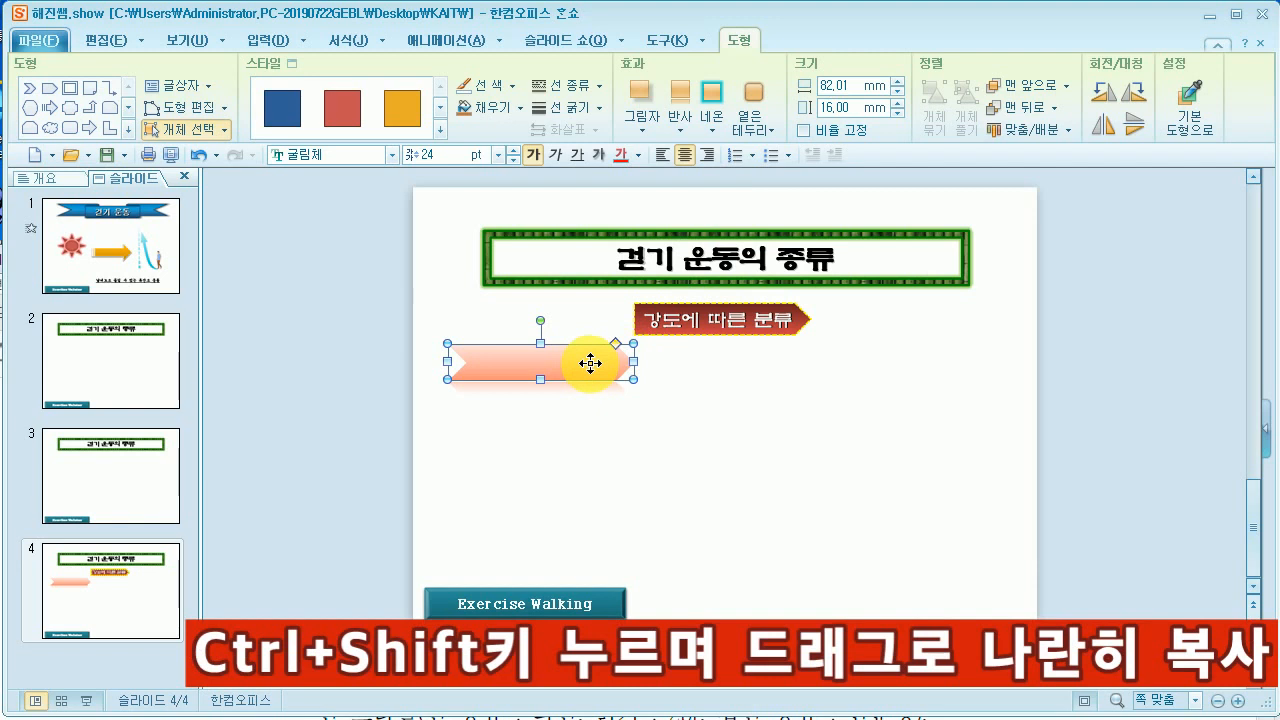
# Copy the chevron level to the right, and copy the pair straight down to form two aligned rows of two
pyautogui.moveTo(590, 364); pyautogui.dragTo(921, 386)
pyautogui.moveTo(427, 317); pyautogui.dragTo(1020, 422)
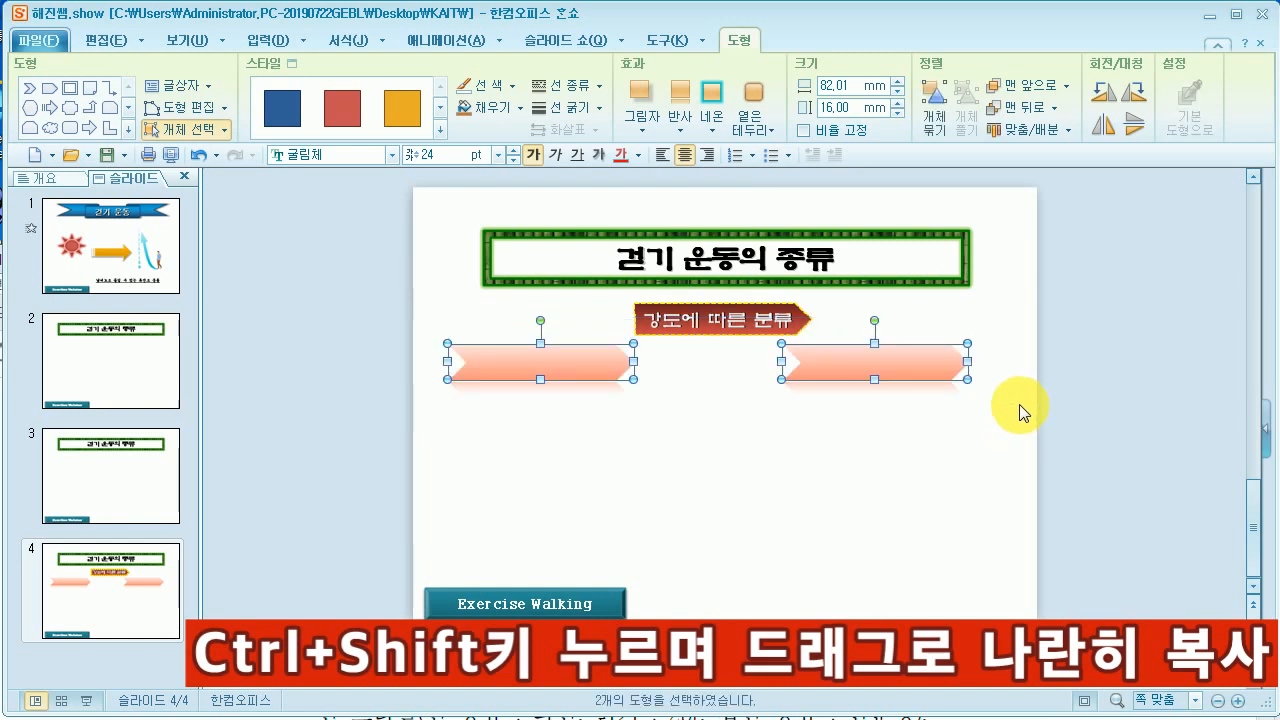
pyautogui.moveTo(934, 366); pyautogui.dragTo(934, 425)
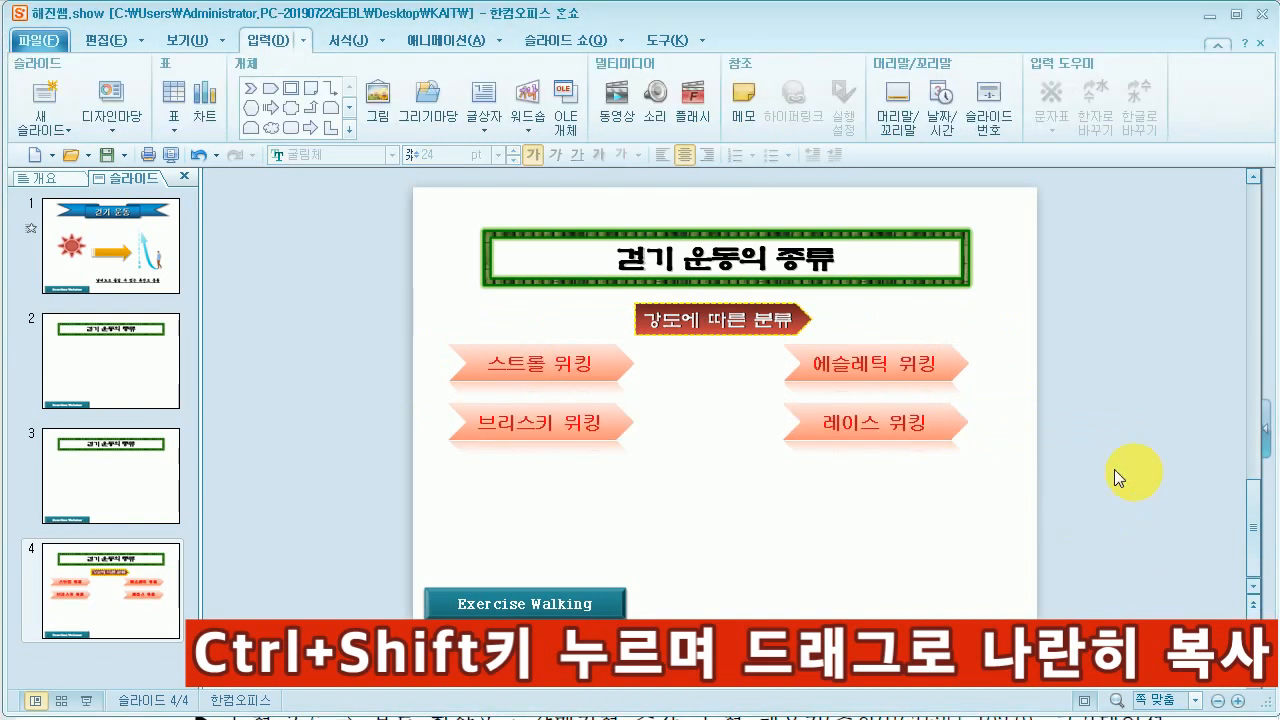
# Append the sample text 기익 to the 레이스 워킹 chevron and select all four chevrons together
pyautogui.click(924, 426)
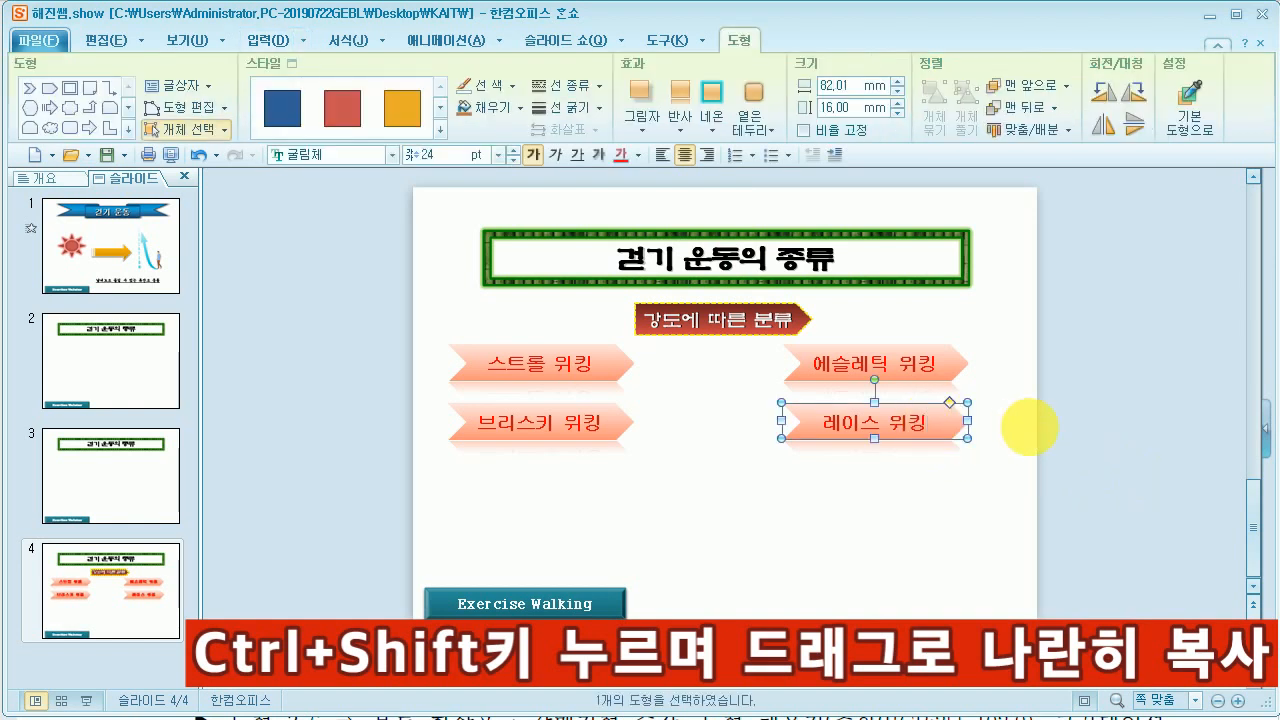
pyautogui.write('기익ㅇ')
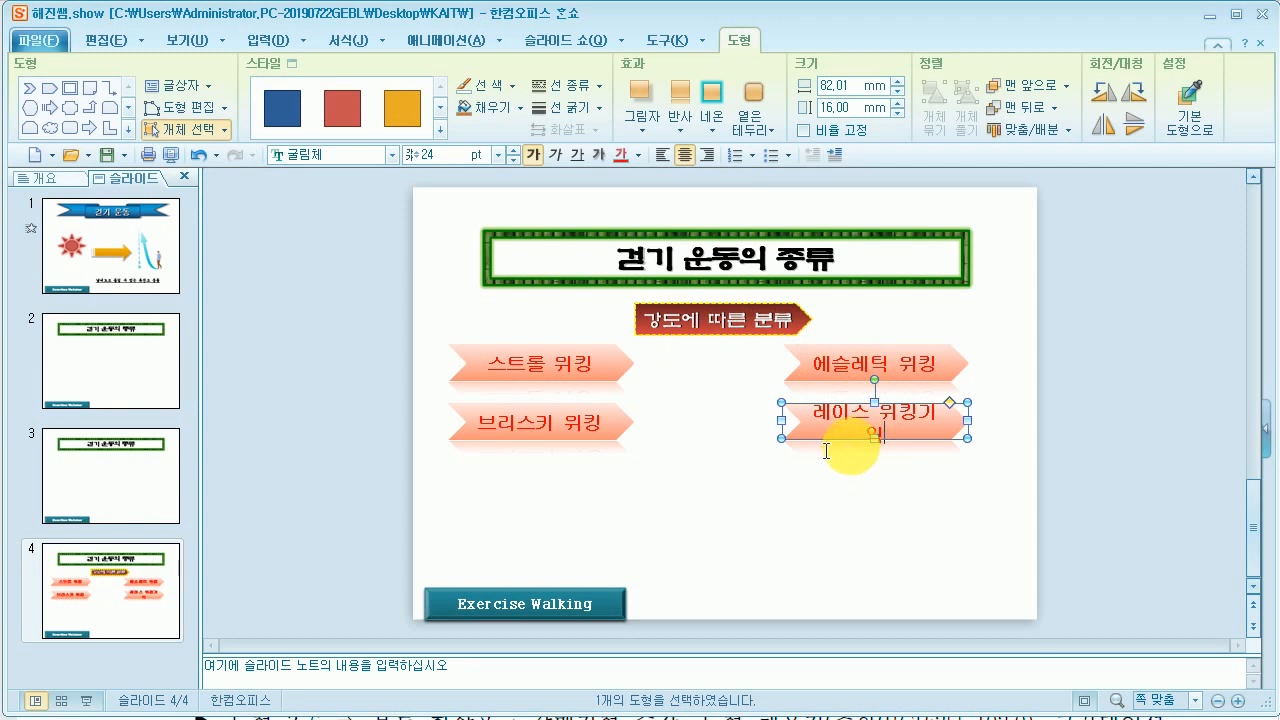
pyautogui.moveTo(400, 322); pyautogui.dragTo(1033, 470)
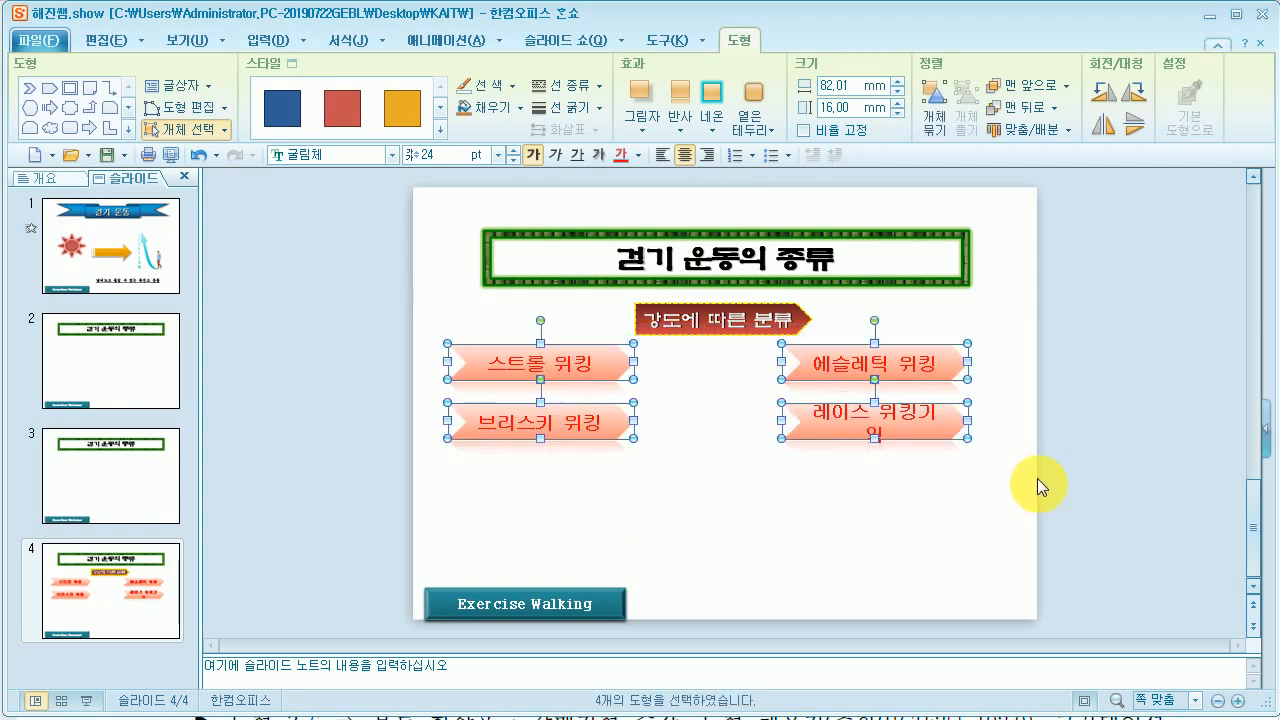